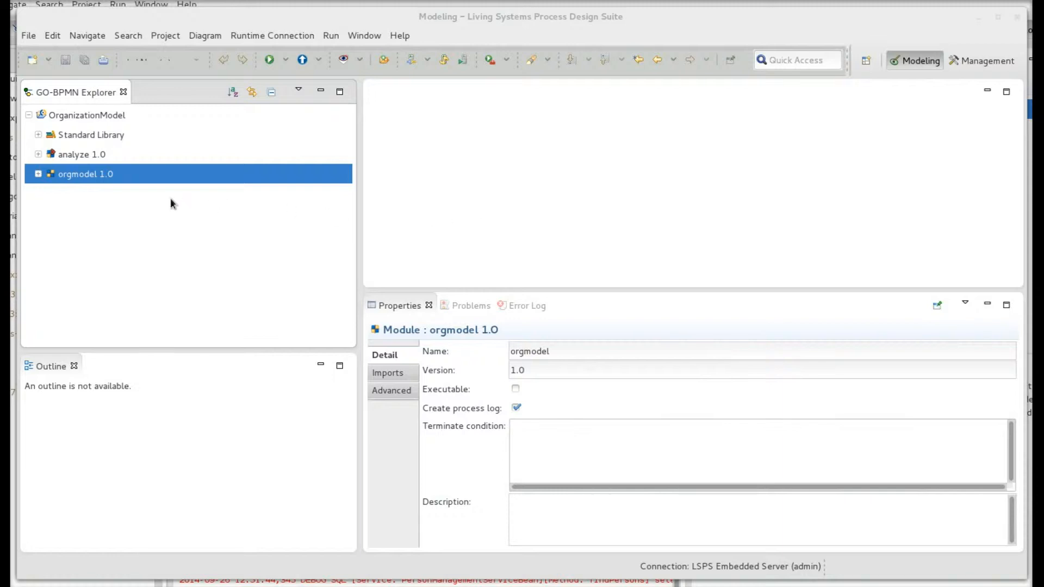
# In the orgmodel module's organization definition, add a parameter named language to the Programmer role and save the definition
pyautogui.click(38, 174)
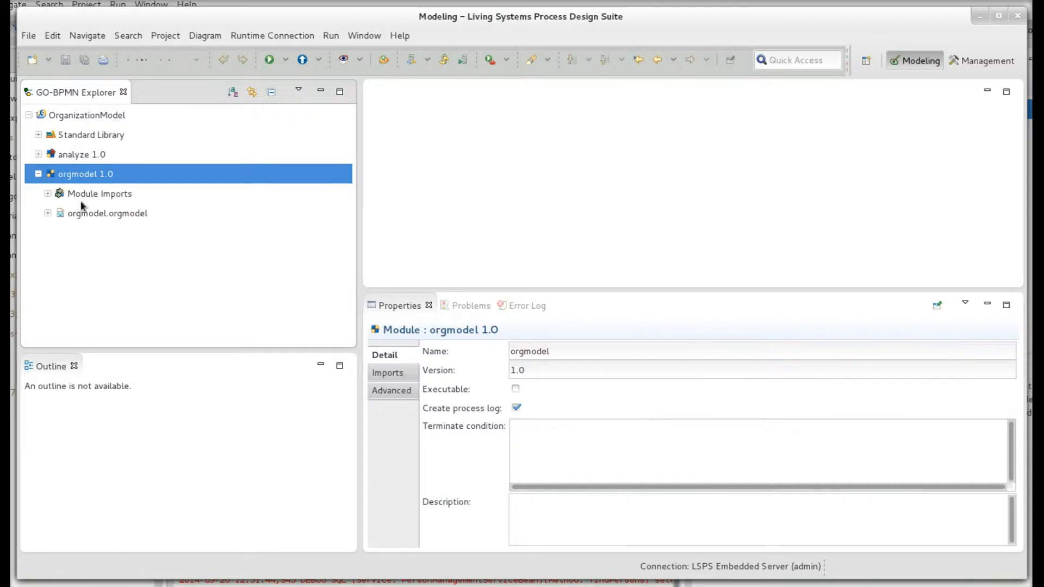
pyautogui.doubleClick(108, 213)
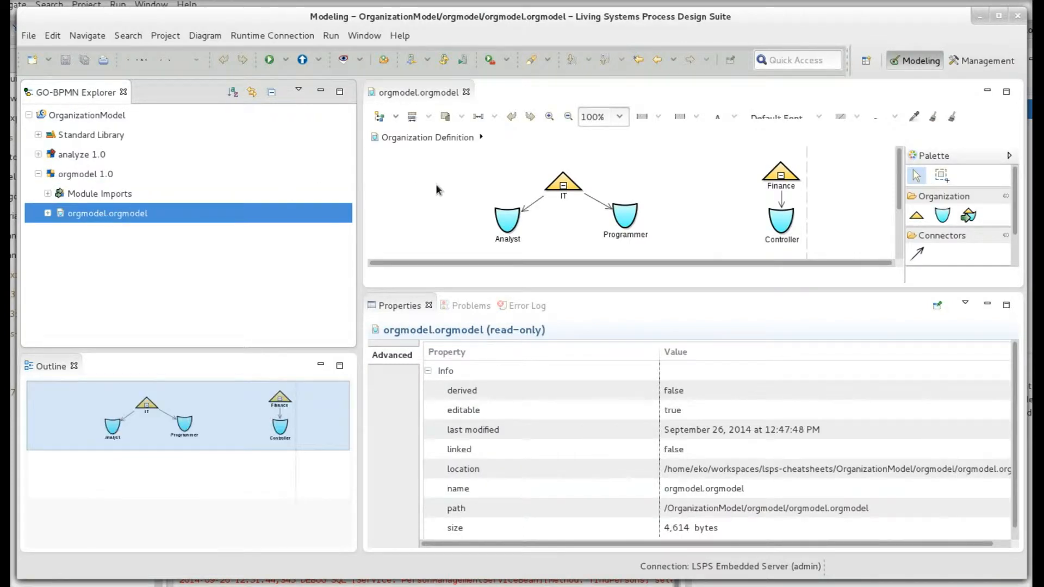
pyautogui.click(629, 218)
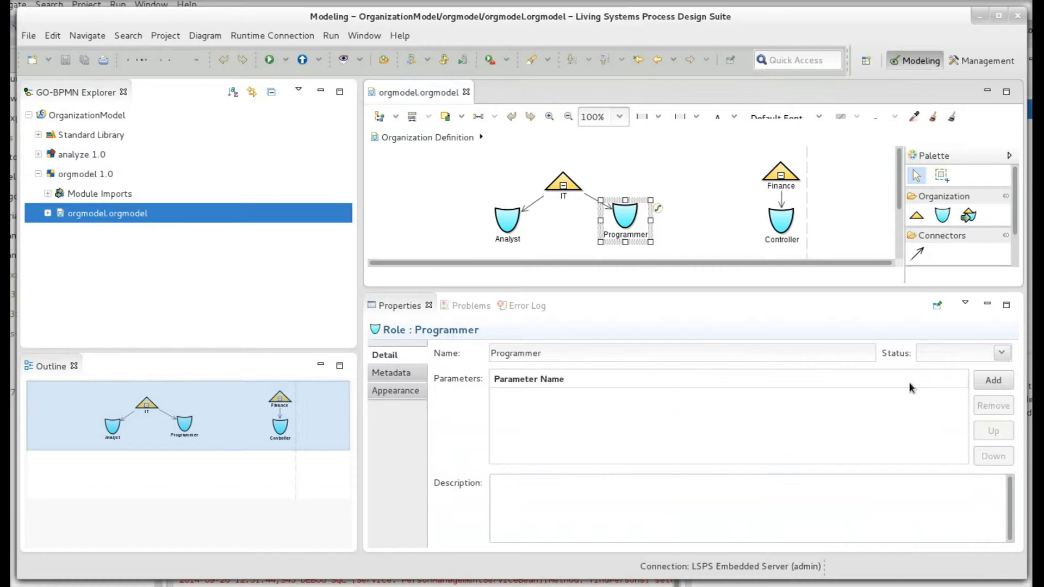
pyautogui.click(992, 379)
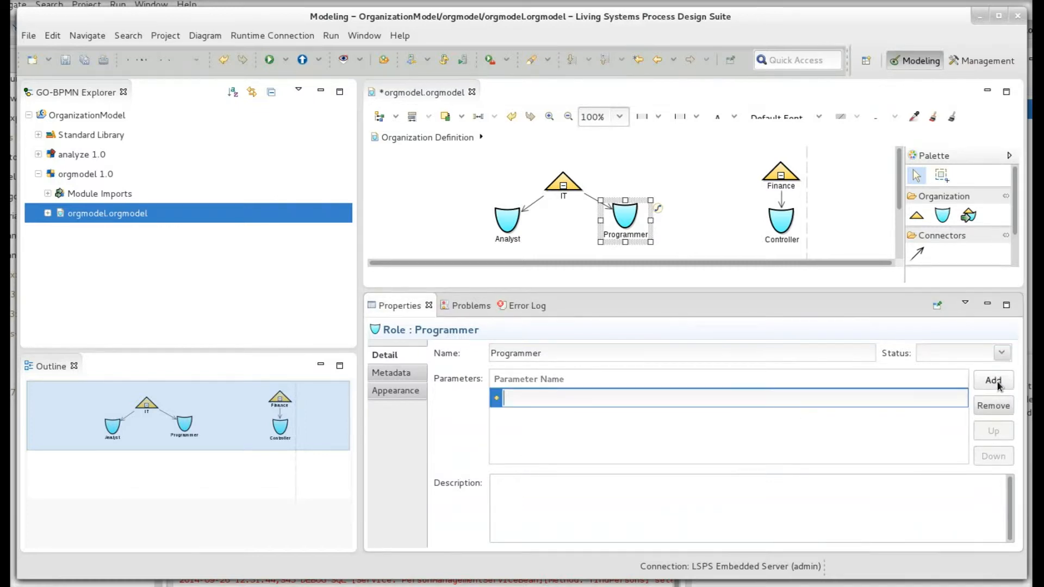
pyautogui.write('language')
pyautogui.press('Return')
pyautogui.hotkey('ctrl', 's')
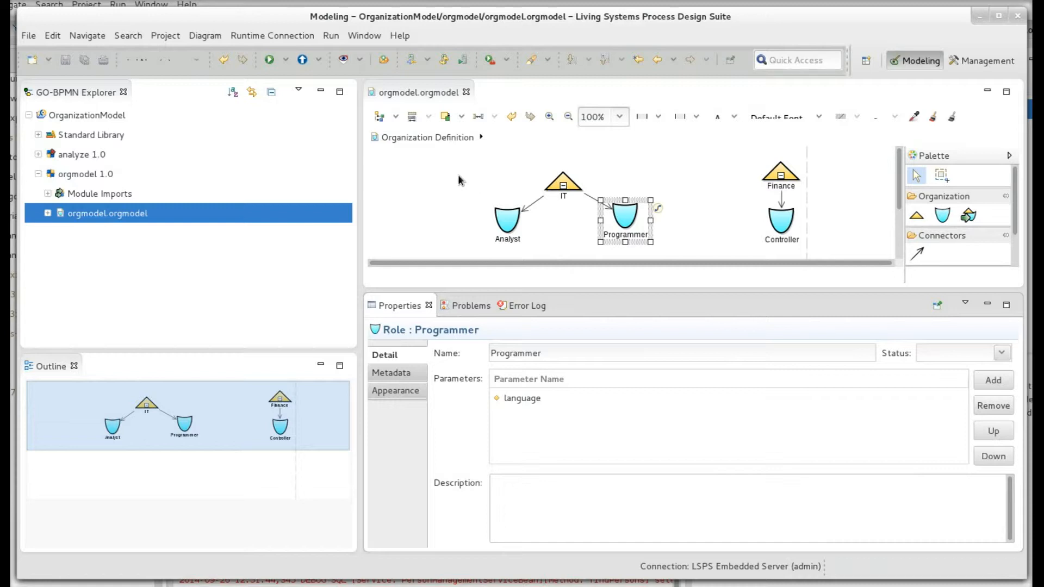
# Upload the orgmodel module to the server as a model
pyautogui.click(92, 177)
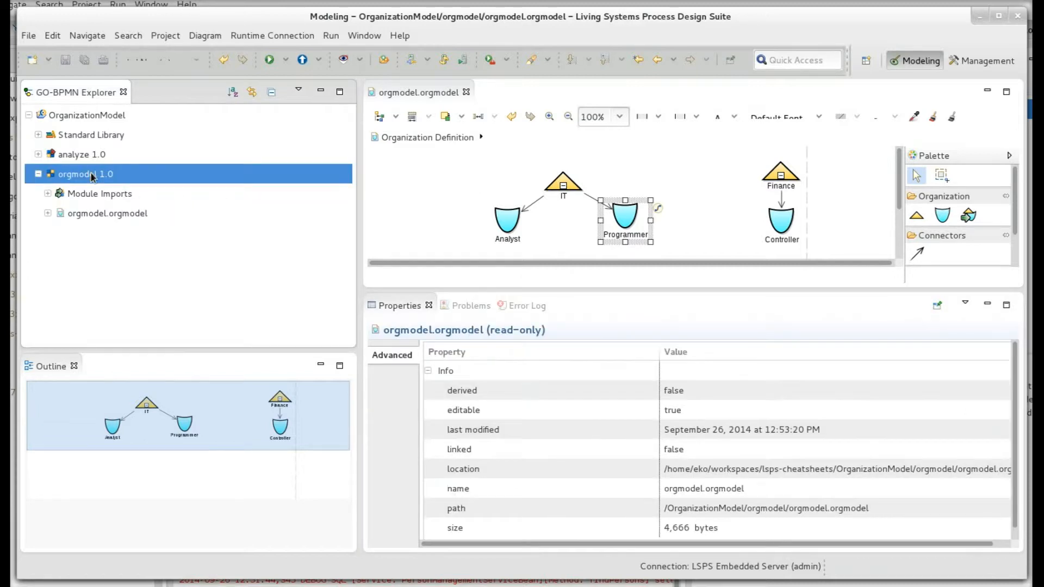
pyautogui.rightClick(92, 177)
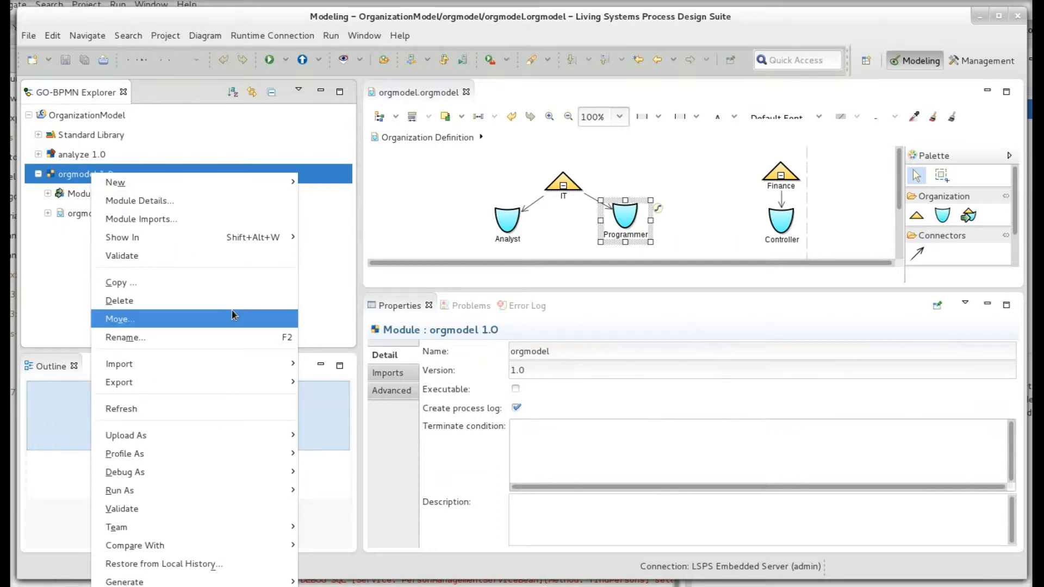
pyautogui.moveTo(285, 435)
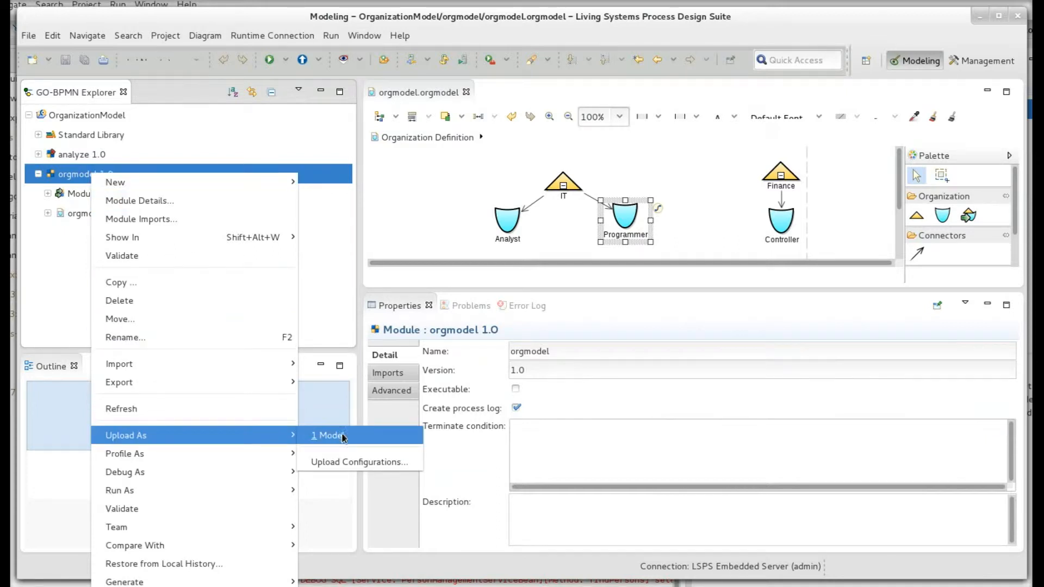
pyautogui.click(359, 440)
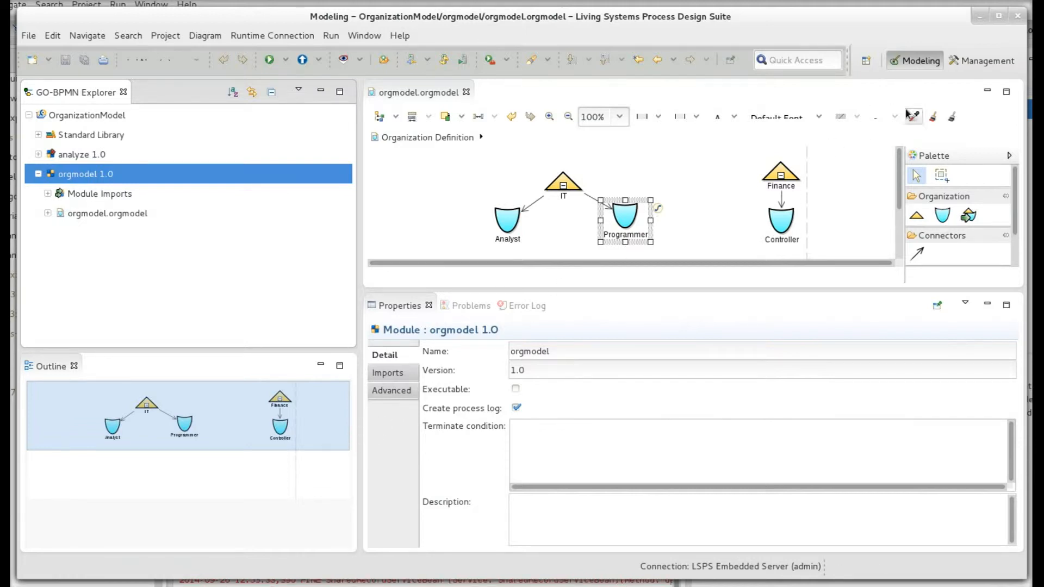
# Switch to the Management perspective, display the list of persons, and open the cprogrammer person's details
pyautogui.click(975, 64)
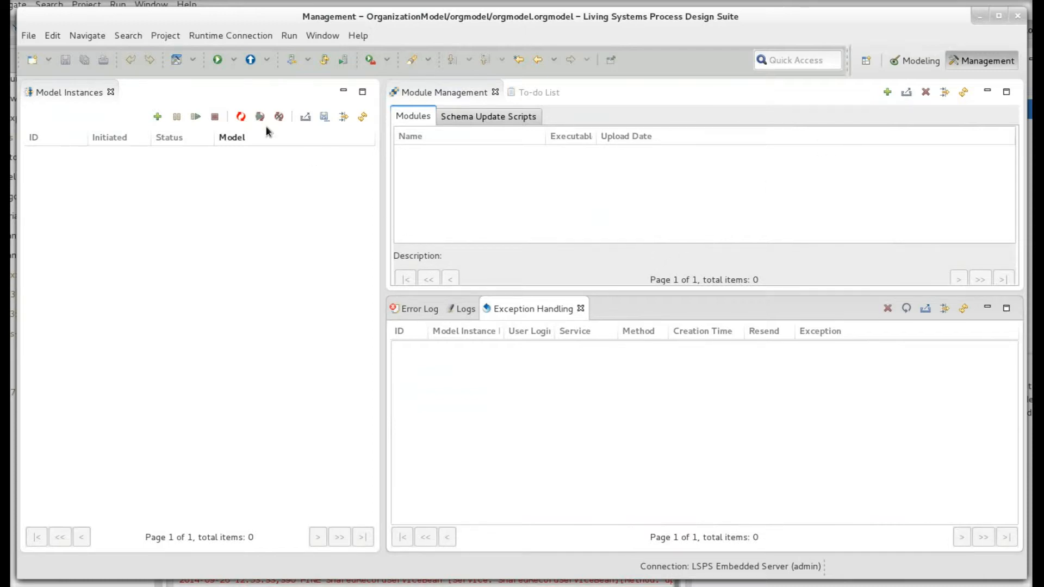
pyautogui.click(192, 60)
pyautogui.click(243, 205)
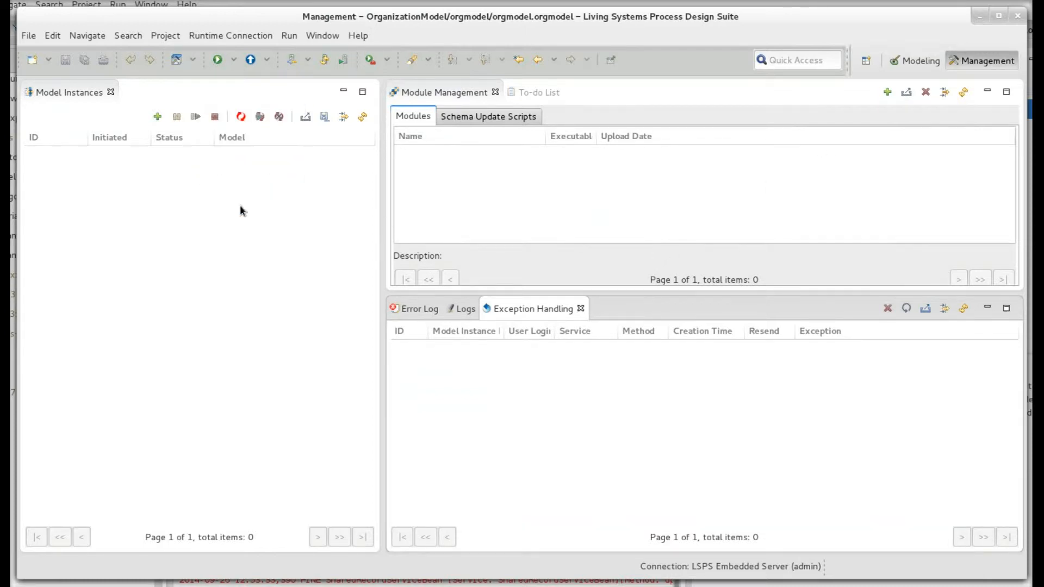
pyautogui.click(463, 415)
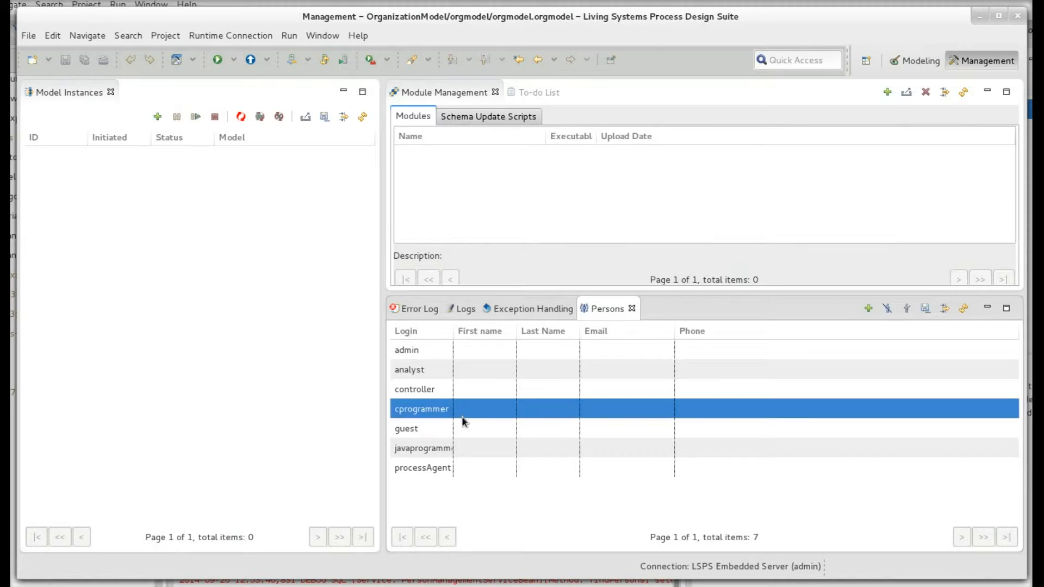
pyautogui.click(462, 452)
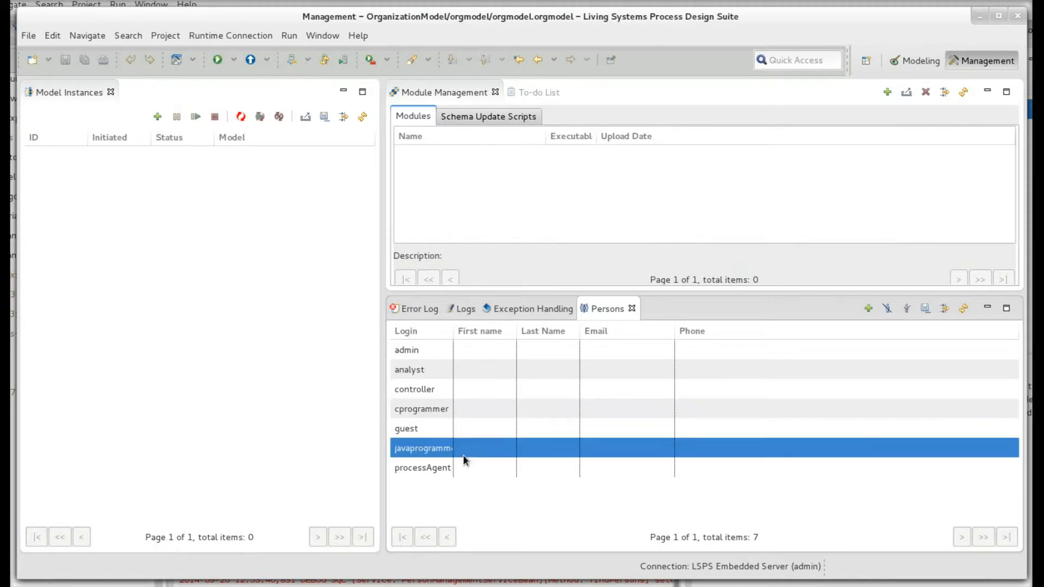
pyautogui.click(465, 411)
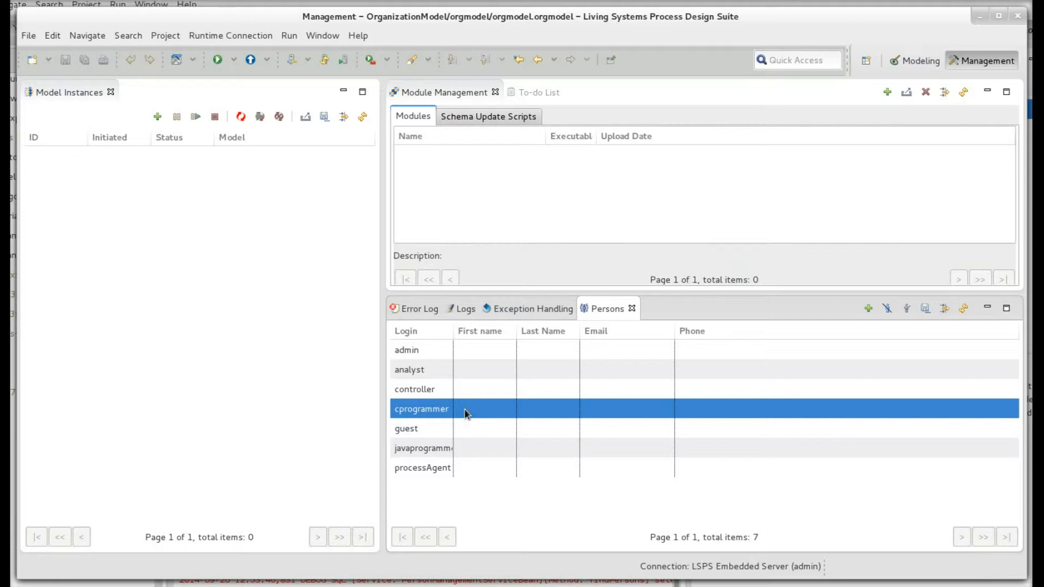
pyautogui.doubleClick(465, 411)
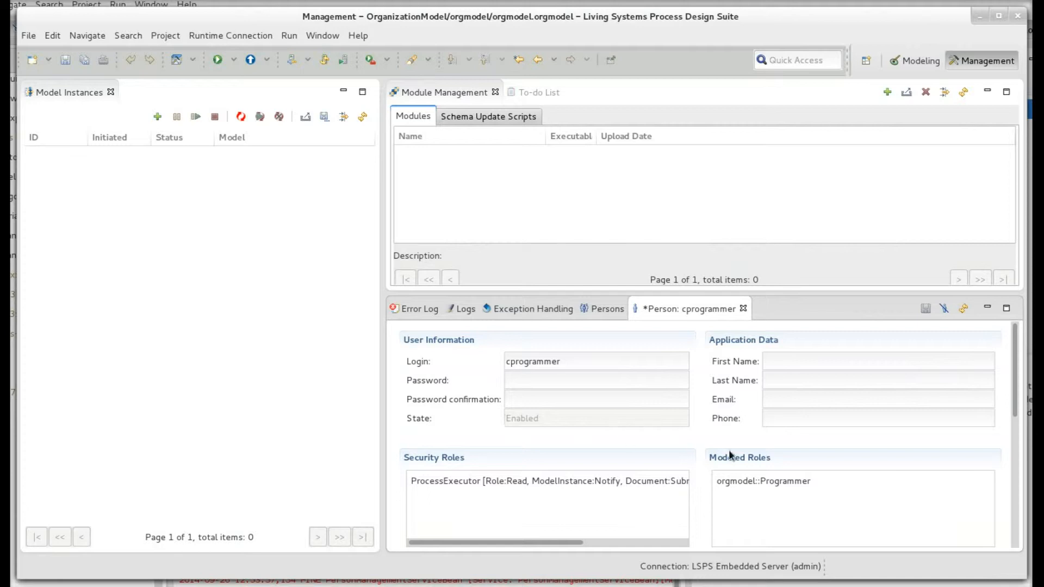
# Replace cprogrammer's plain orgmodel::Programmer modeled role with a Programmer role whose language parameter is c
pyautogui.scroll(-2, 801, 448)
pyautogui.click(737, 533)
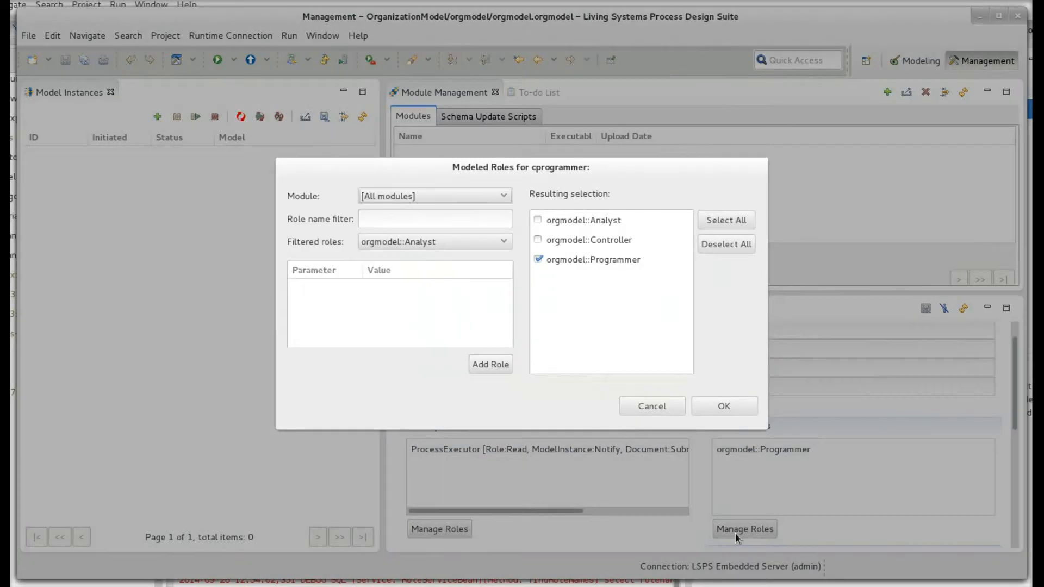
pyautogui.click(604, 262)
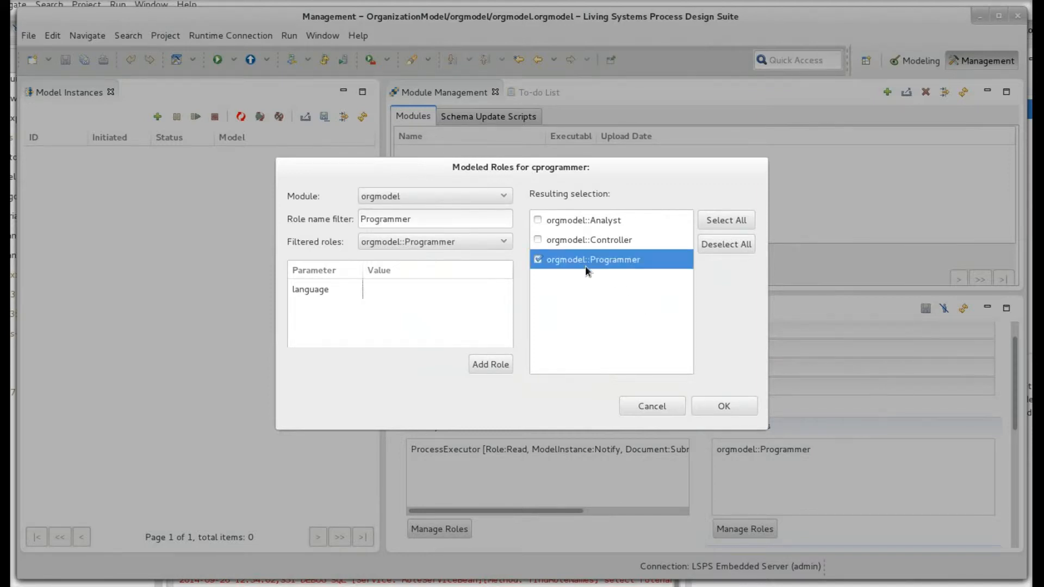
pyautogui.click(456, 293)
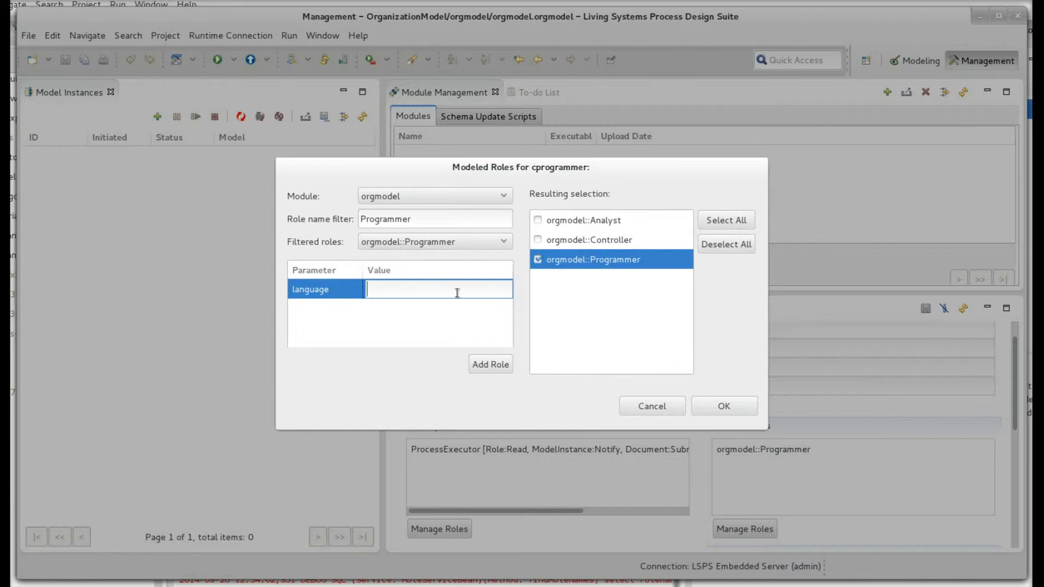
pyautogui.write('c')
pyautogui.click(485, 366)
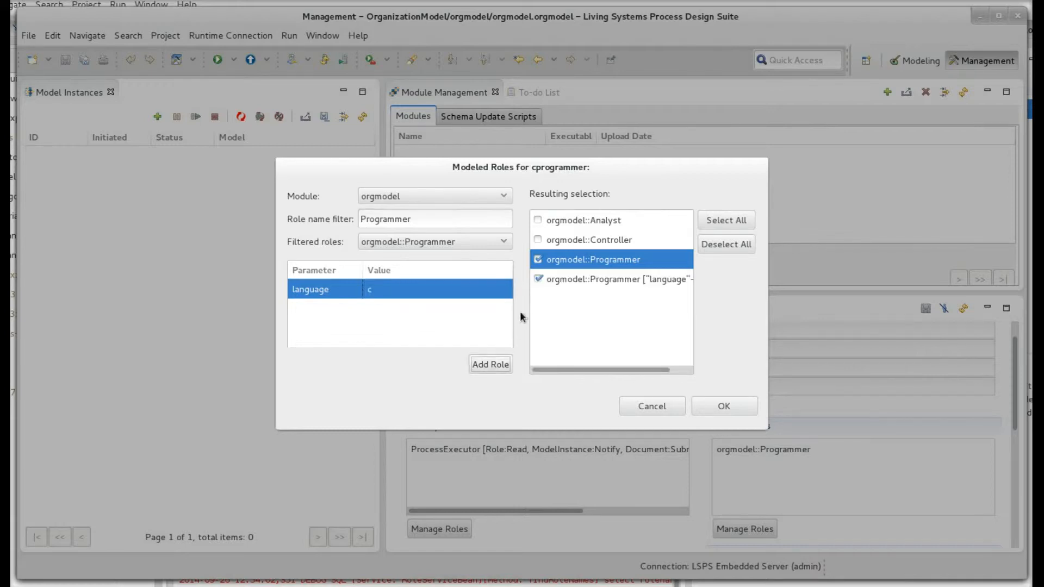
pyautogui.click(538, 262)
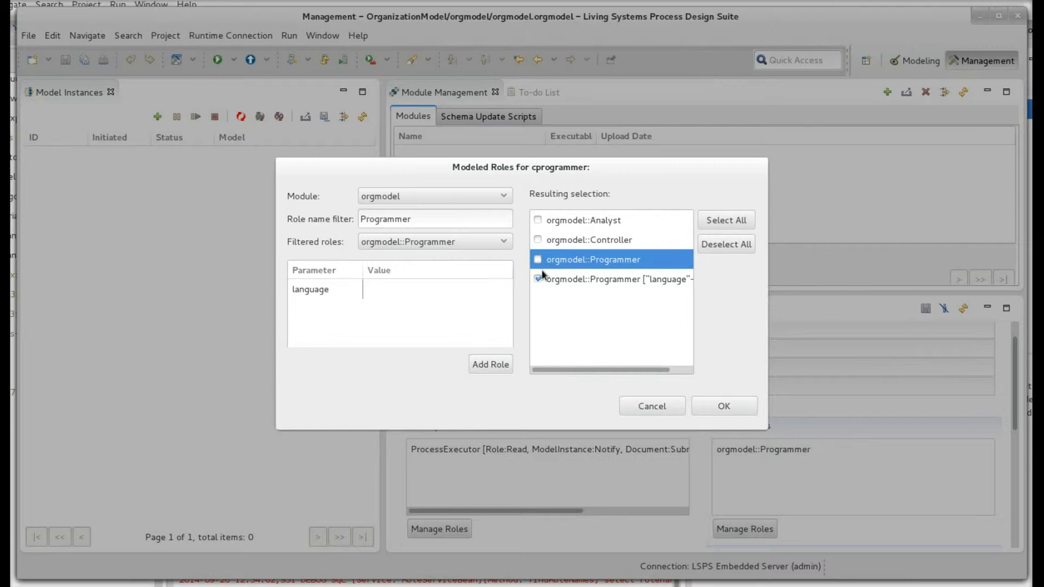
pyautogui.click(723, 406)
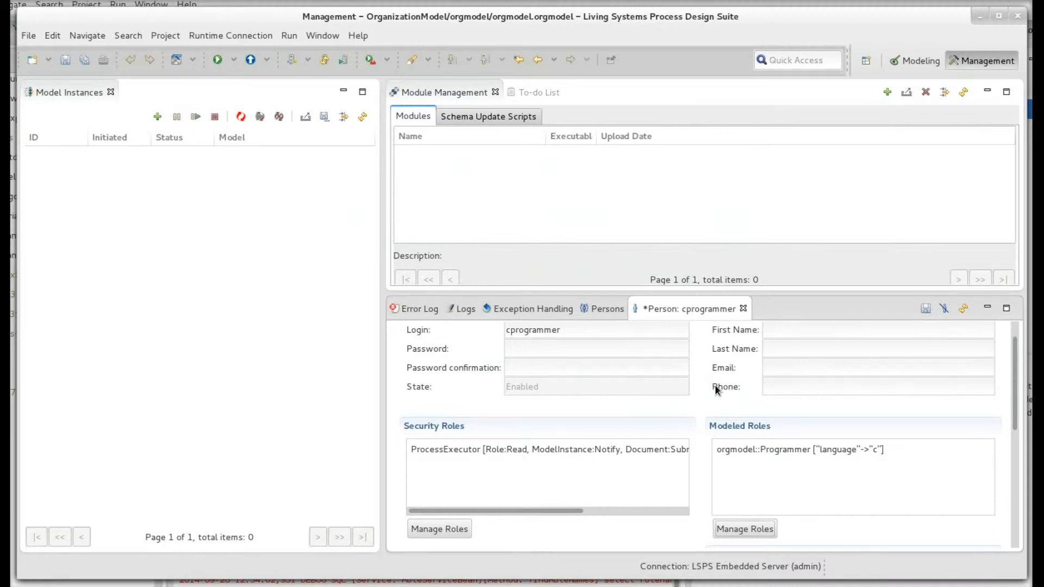
# Open the javaprogrammer person and assign the modeled role orgmodel::Programmer with the language parameter set to java
pyautogui.click(600, 309)
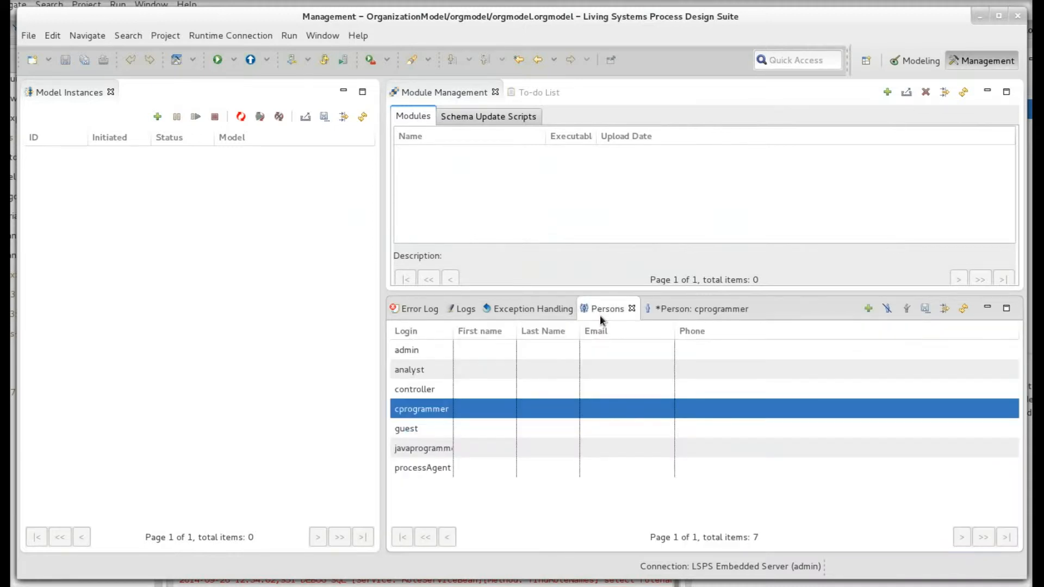
pyautogui.doubleClick(455, 447)
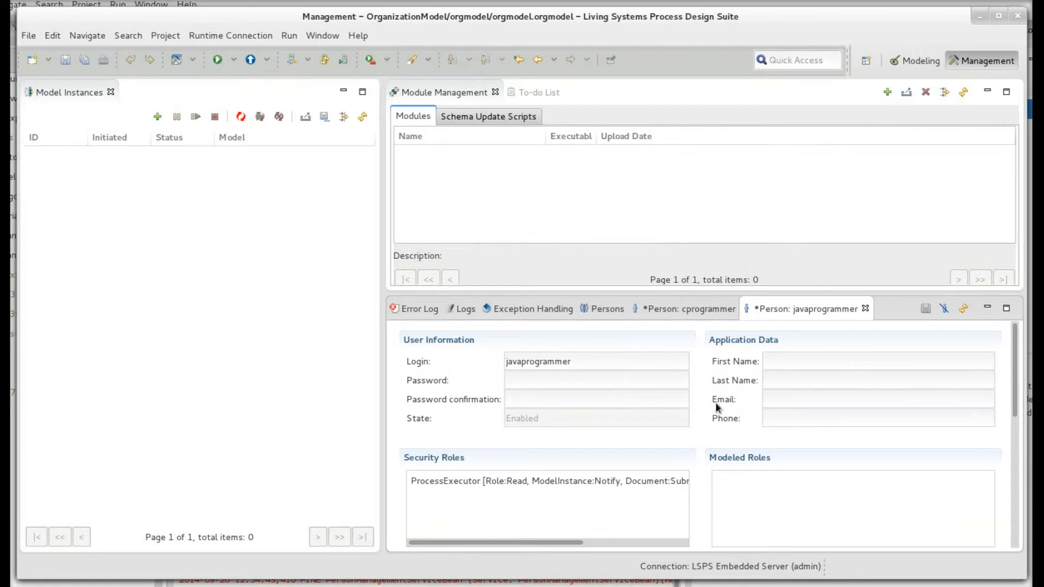
pyautogui.scroll(-2, 791, 439)
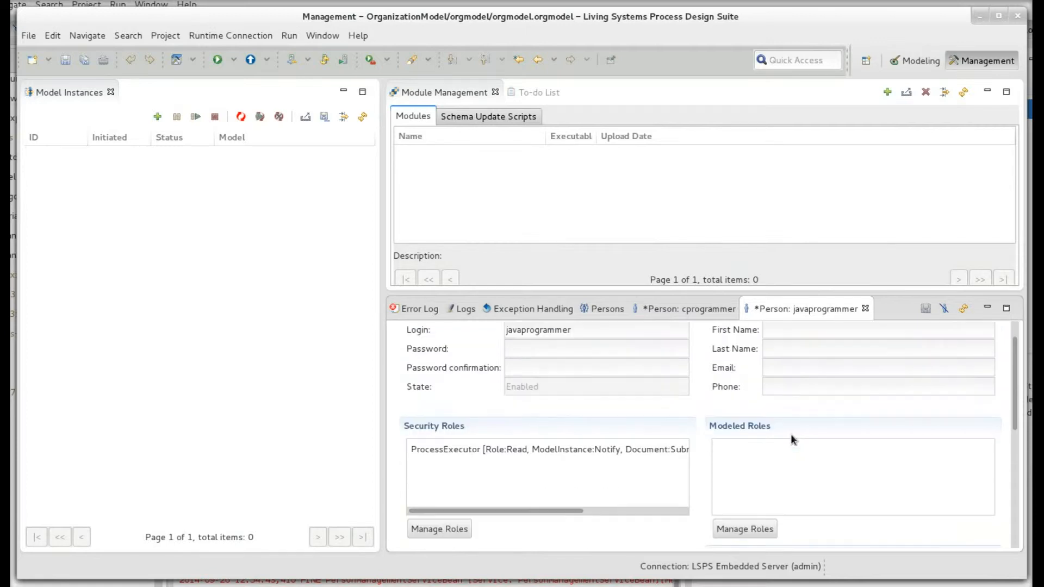
pyautogui.click(750, 529)
pyautogui.click(590, 263)
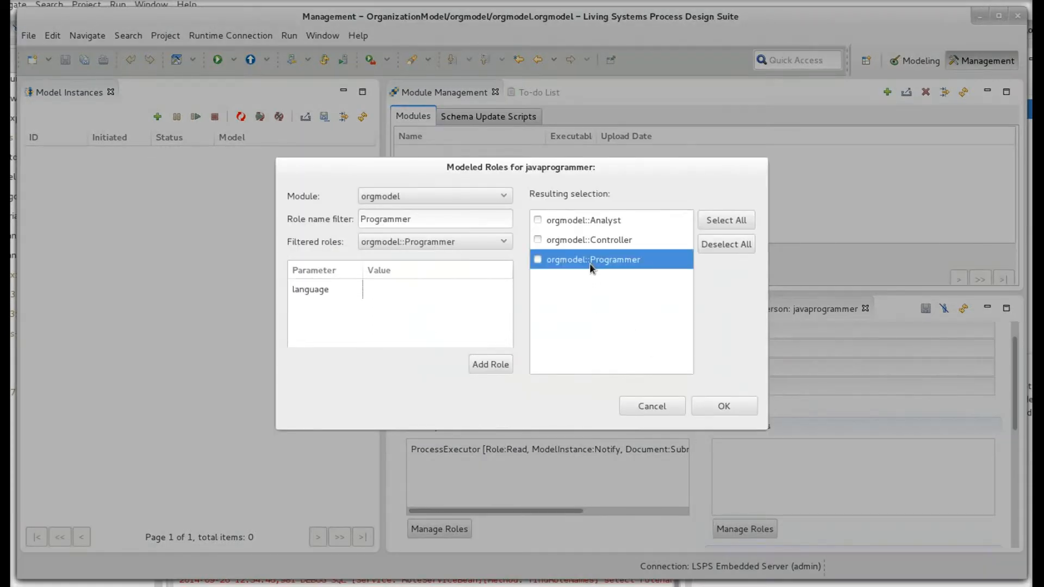
pyautogui.click(459, 292)
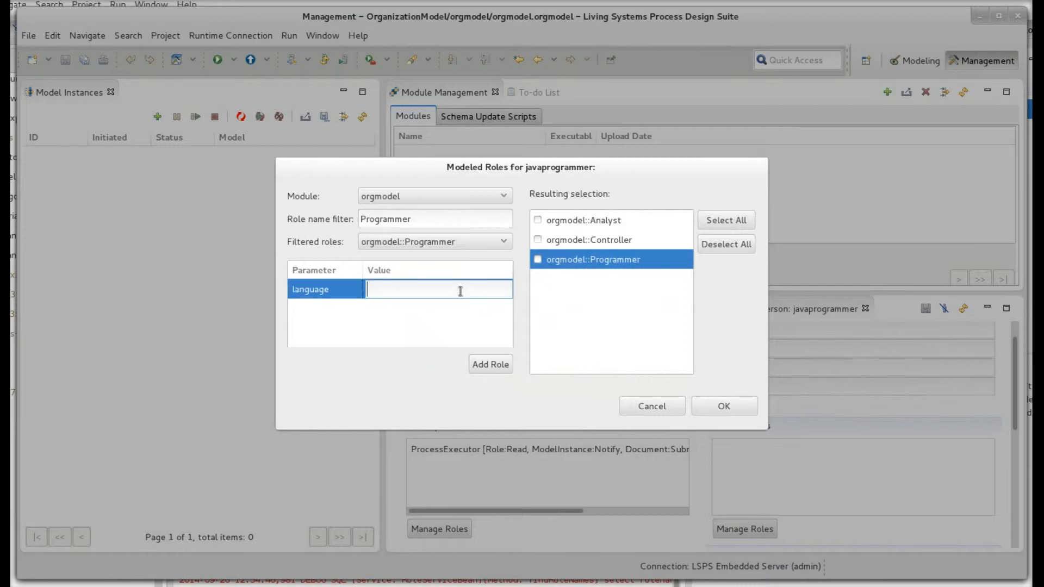
pyautogui.write('java')
pyautogui.click(488, 366)
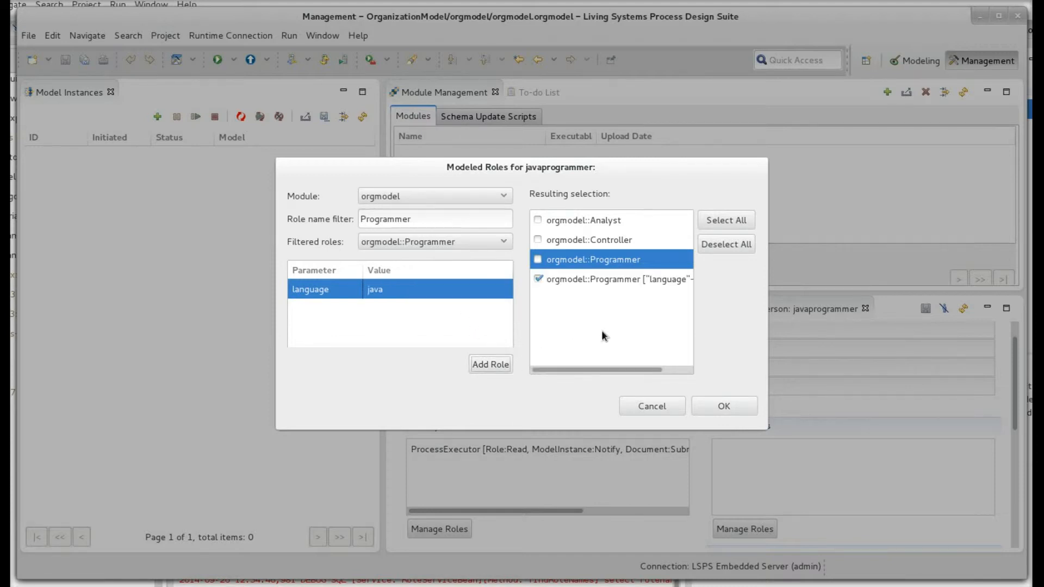
pyautogui.click(705, 403)
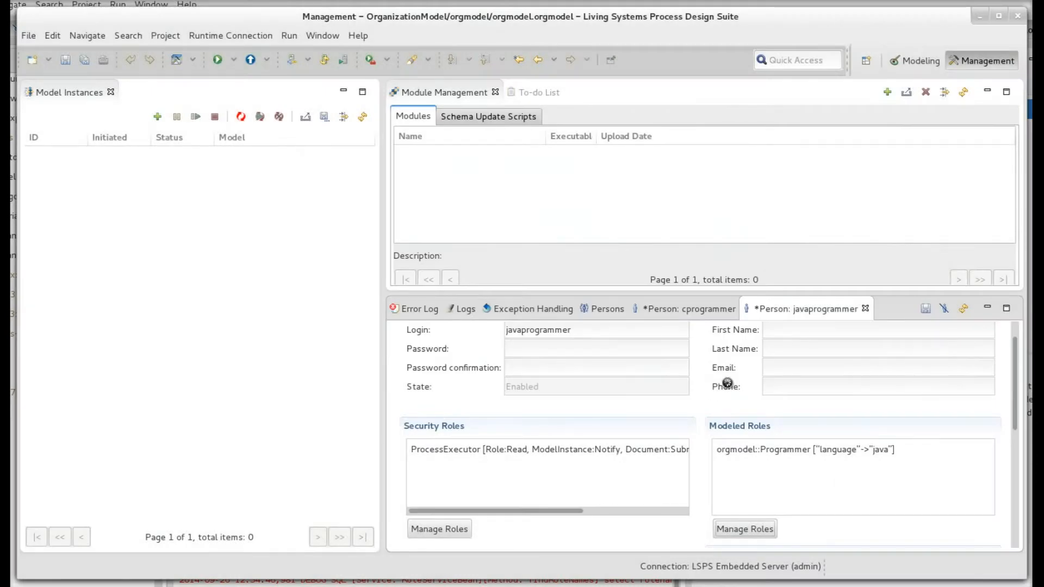
# Save the modeled role changes for both the javaprogrammer and cprogrammer persons
pyautogui.hotkey('ctrl', 's')
pyautogui.click(689, 309)
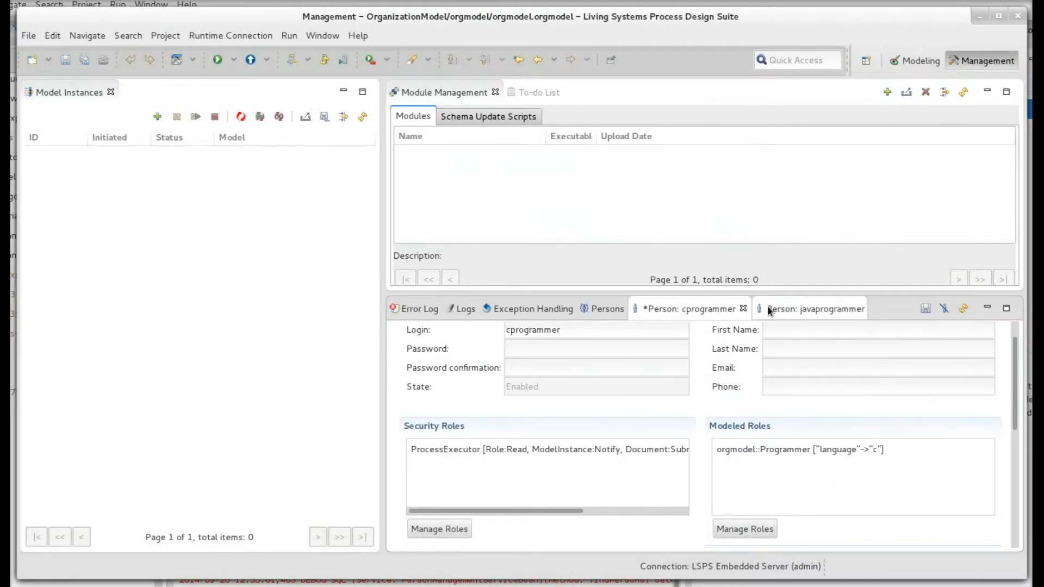
pyautogui.click(929, 311)
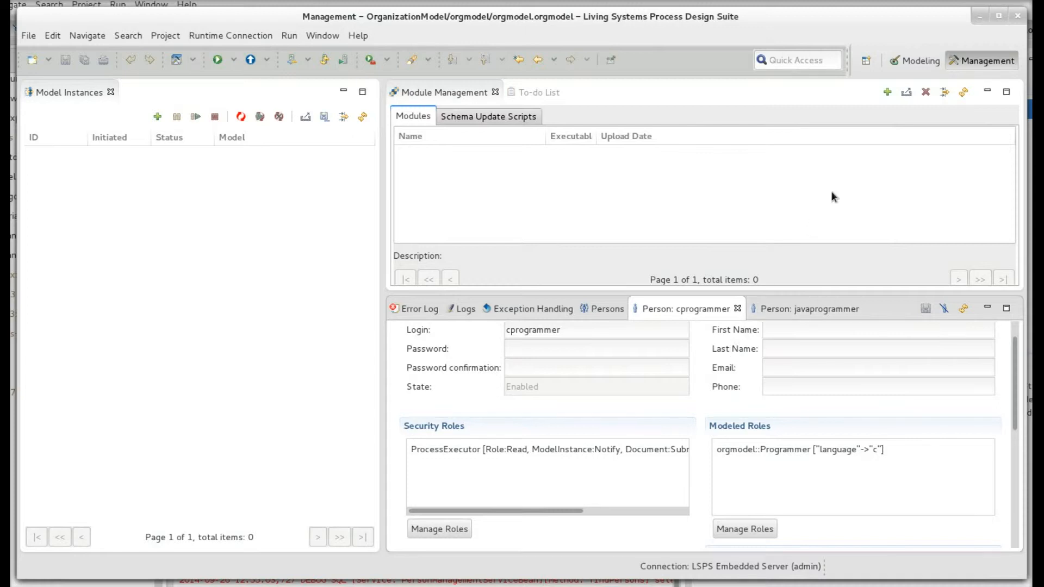
# Return to the Modeling perspective and create a public BPMN-based process definition named notify in the analyze module
pyautogui.click(913, 61)
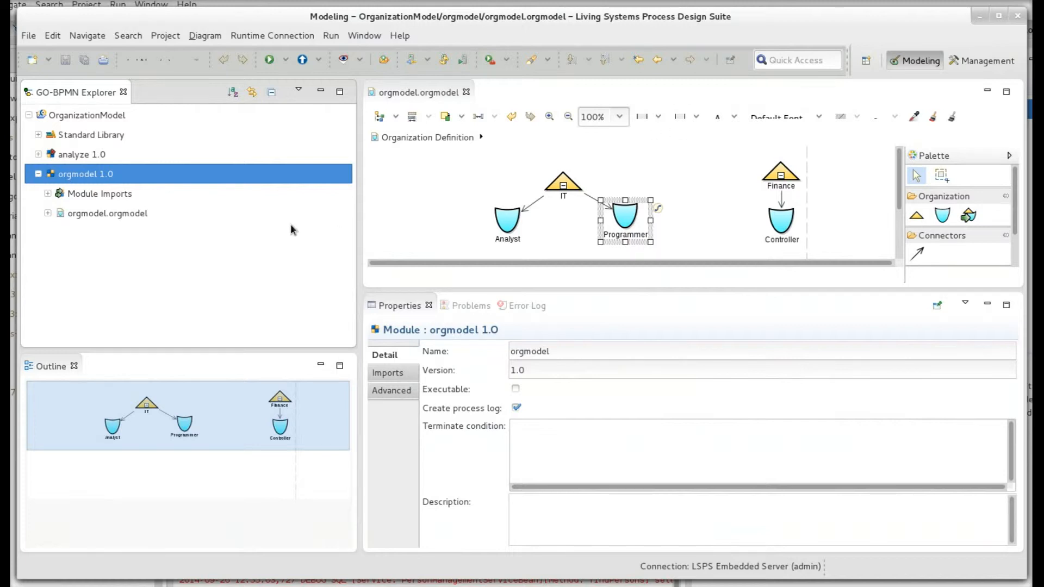
pyautogui.click(38, 155)
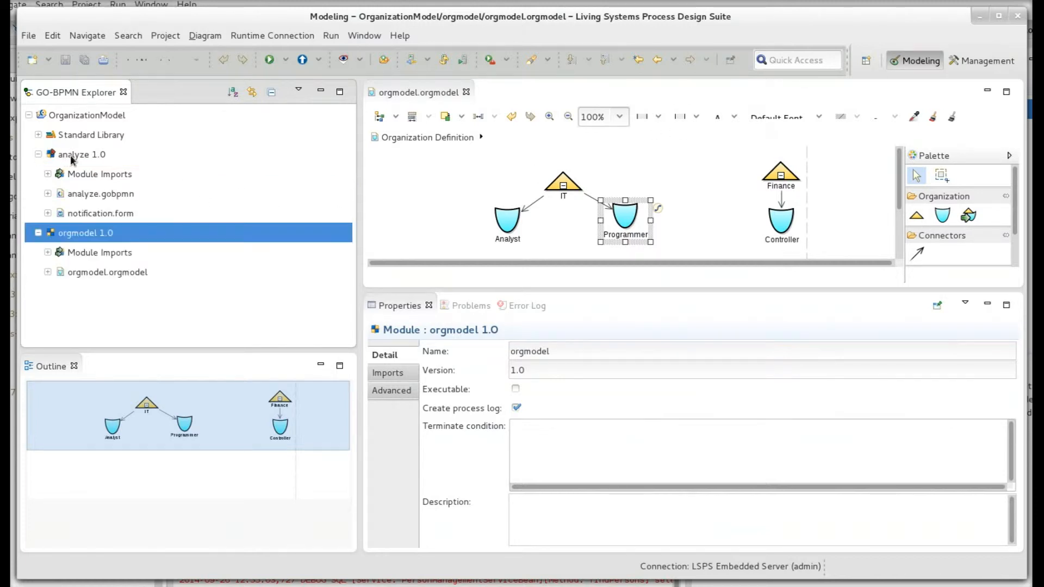
pyautogui.click(98, 157)
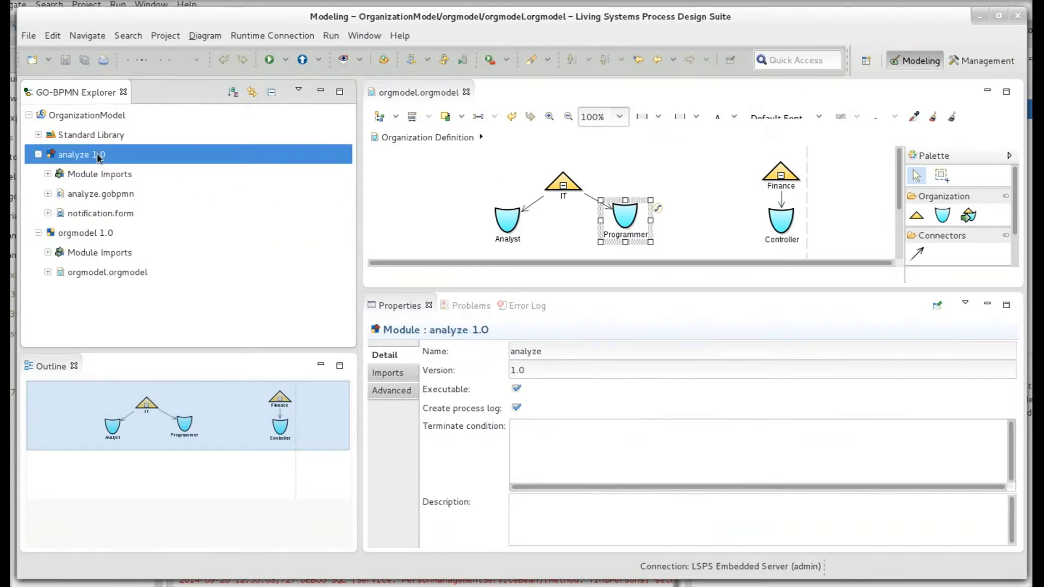
pyautogui.rightClick(98, 157)
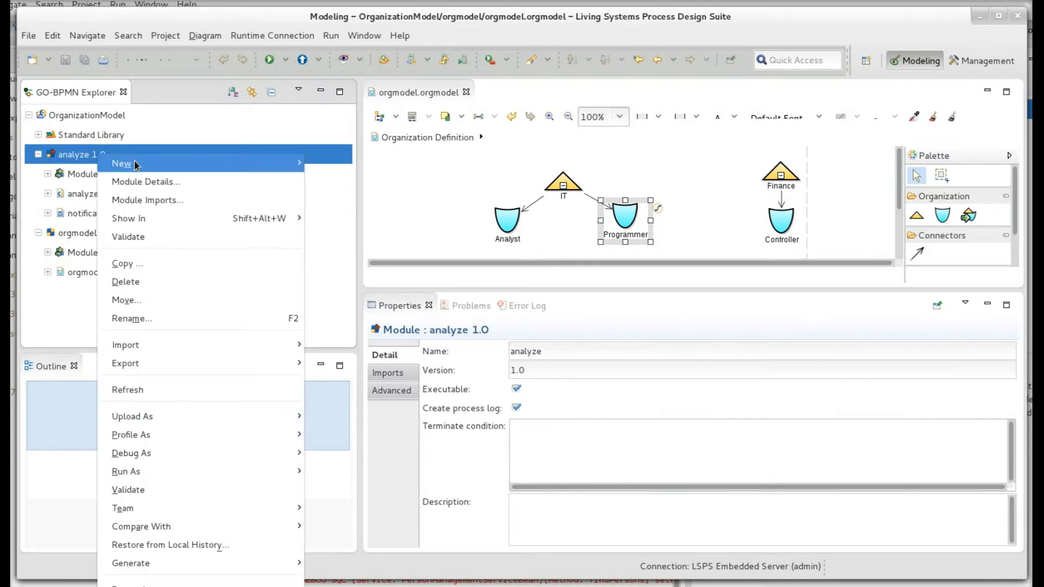
pyautogui.moveTo(151, 163)
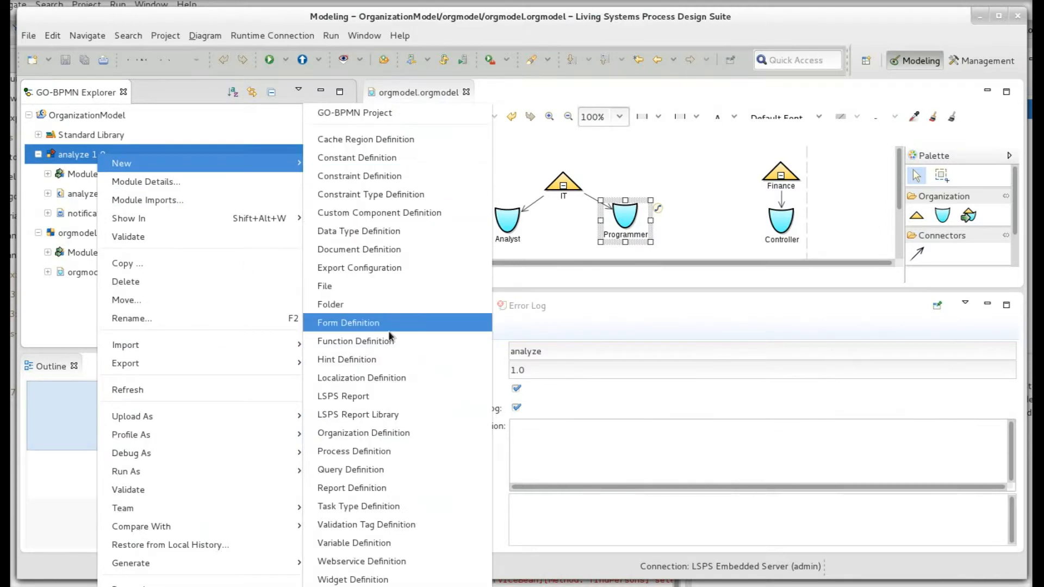
pyautogui.click(392, 451)
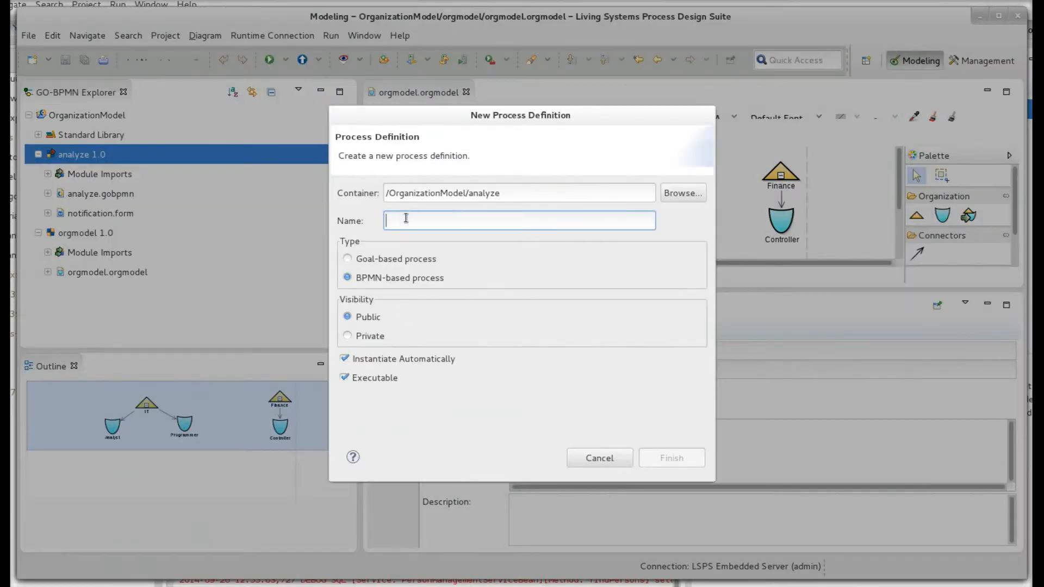
pyautogui.write('notify')
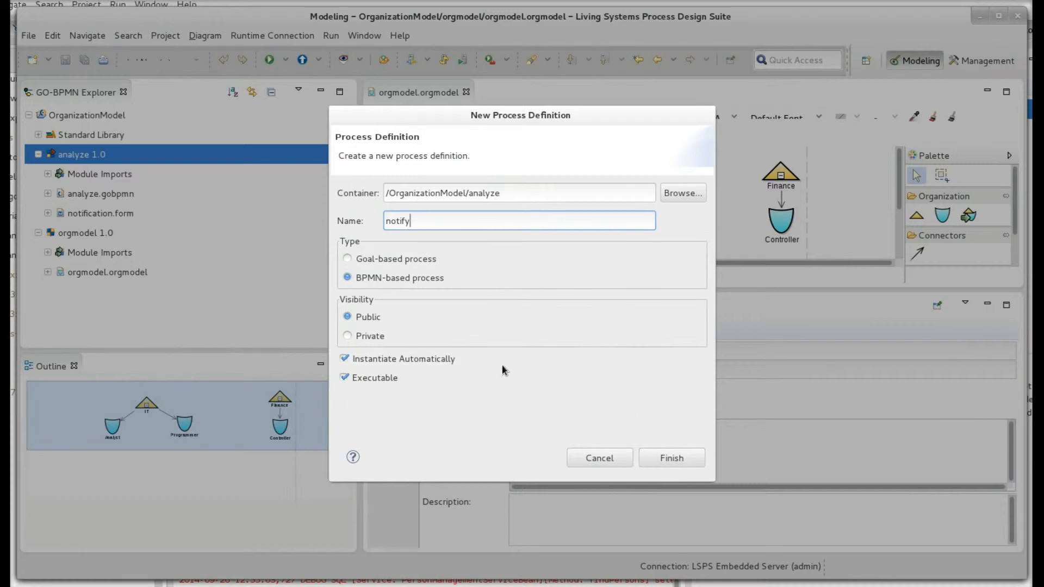
pyautogui.click(668, 455)
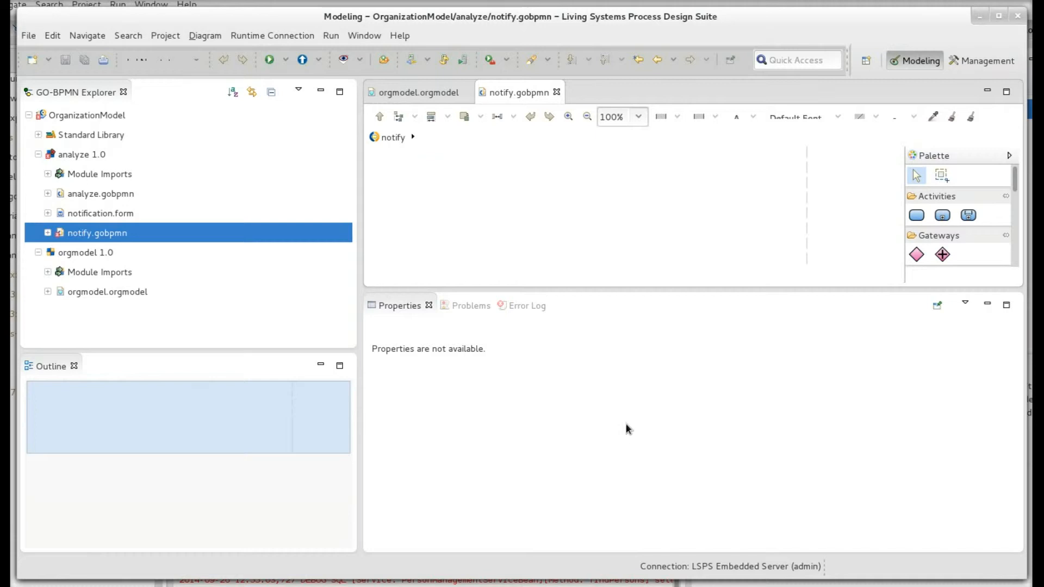
# Add a None Start Event to the notify diagram and connect it to a new task of type User
pyautogui.rightClick(421, 168)
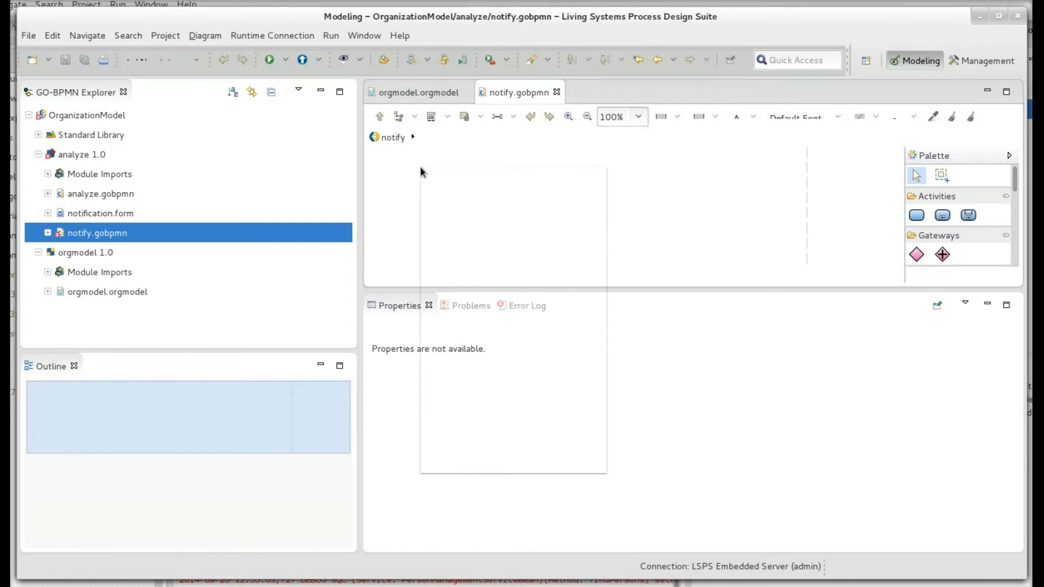
pyautogui.moveTo(445, 177)
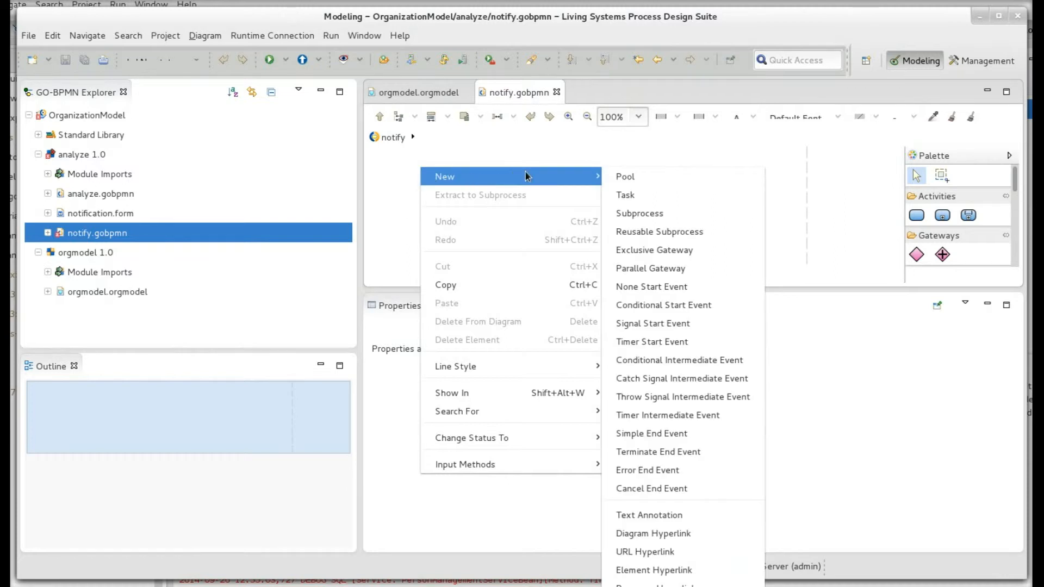
pyautogui.click(666, 286)
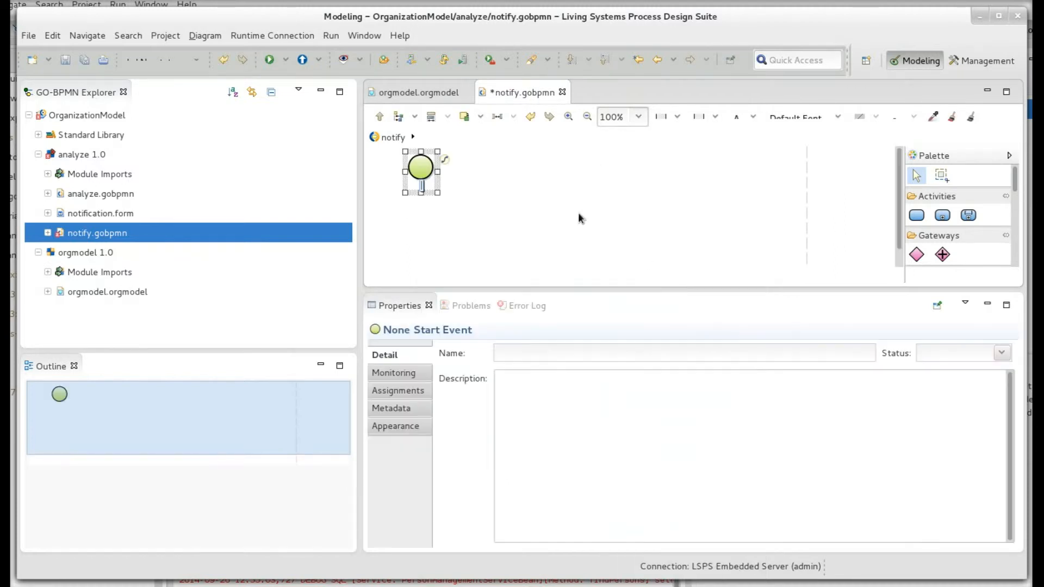
pyautogui.moveTo(445, 160); pyautogui.dragTo(517, 168)
pyautogui.press('Escape')
pyautogui.click(523, 482)
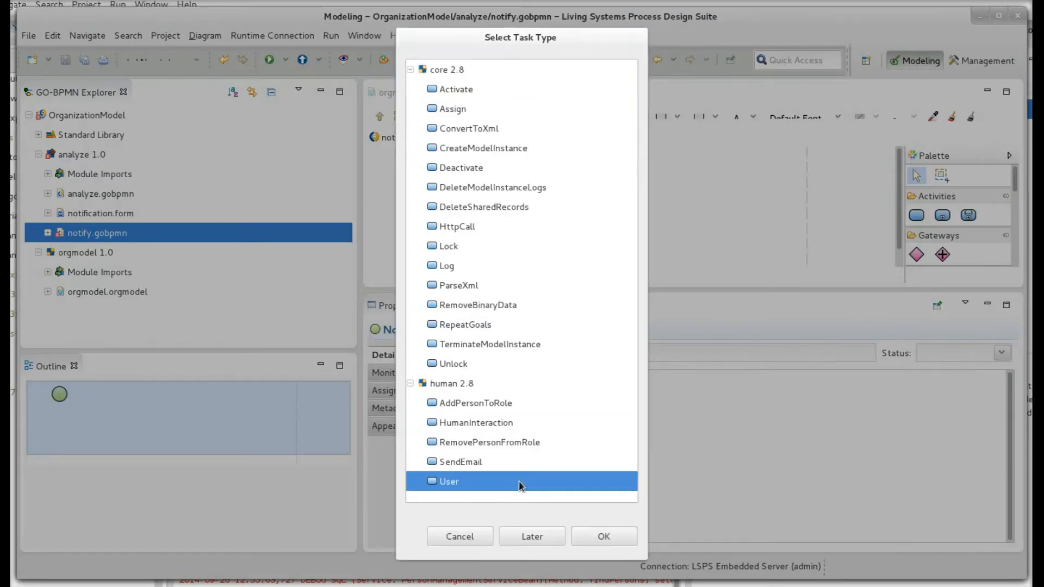
pyautogui.click(598, 535)
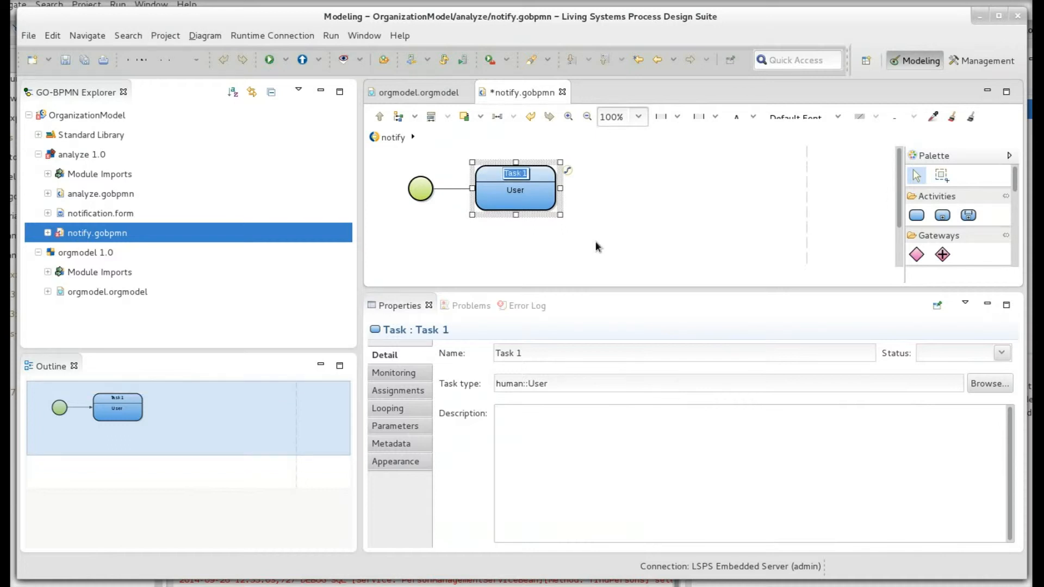
# Extend the flow from Task 1 with a second task of type User
pyautogui.moveTo(568, 170); pyautogui.dragTo(612, 188)
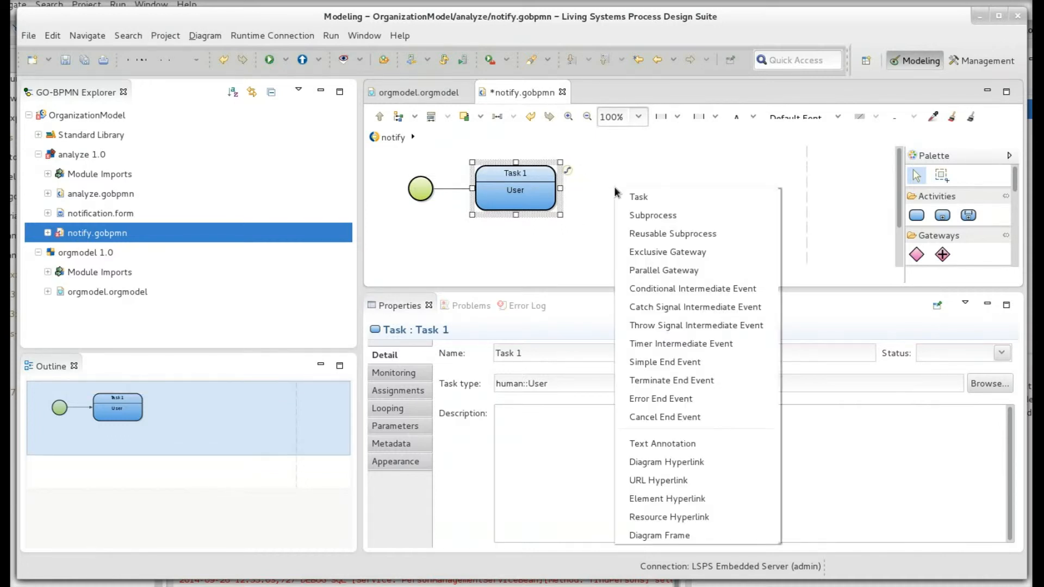
pyautogui.click(625, 197)
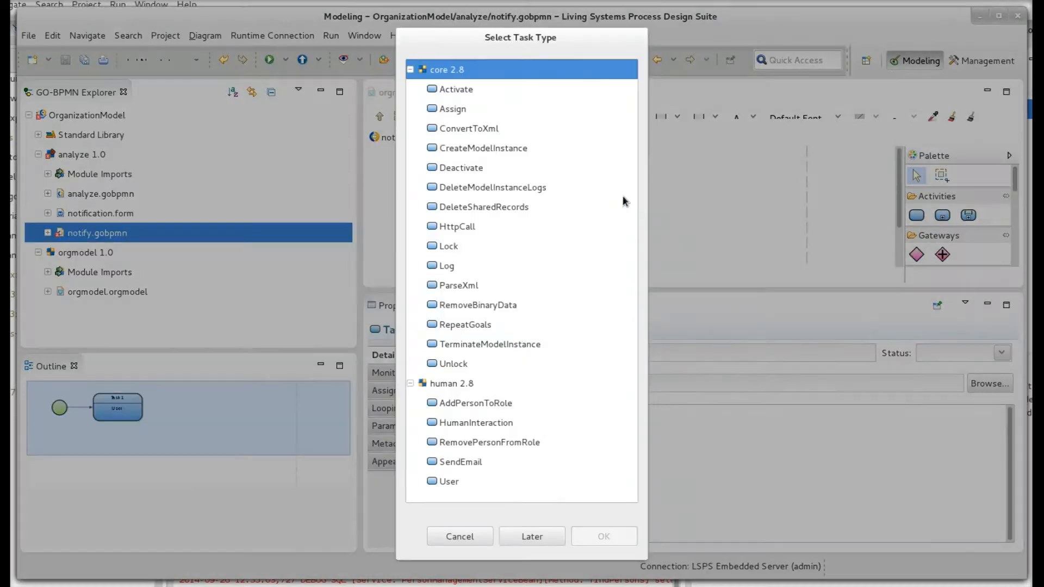
pyautogui.click(511, 481)
pyautogui.click(601, 536)
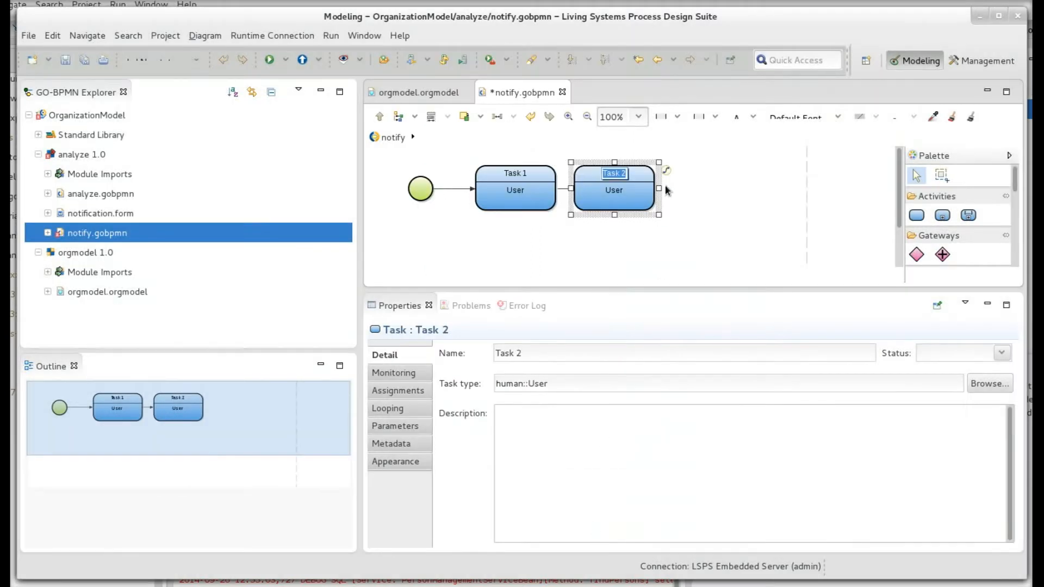
# Connect Task 2 to a new Simple End Event and save the notify process
pyautogui.moveTo(666, 170); pyautogui.dragTo(713, 193)
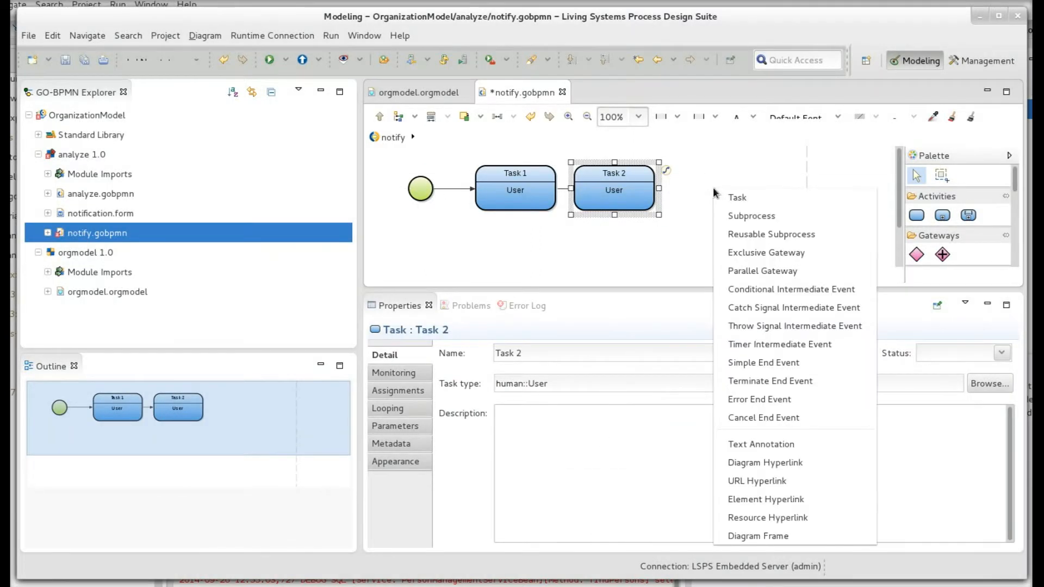
pyautogui.press('Escape')
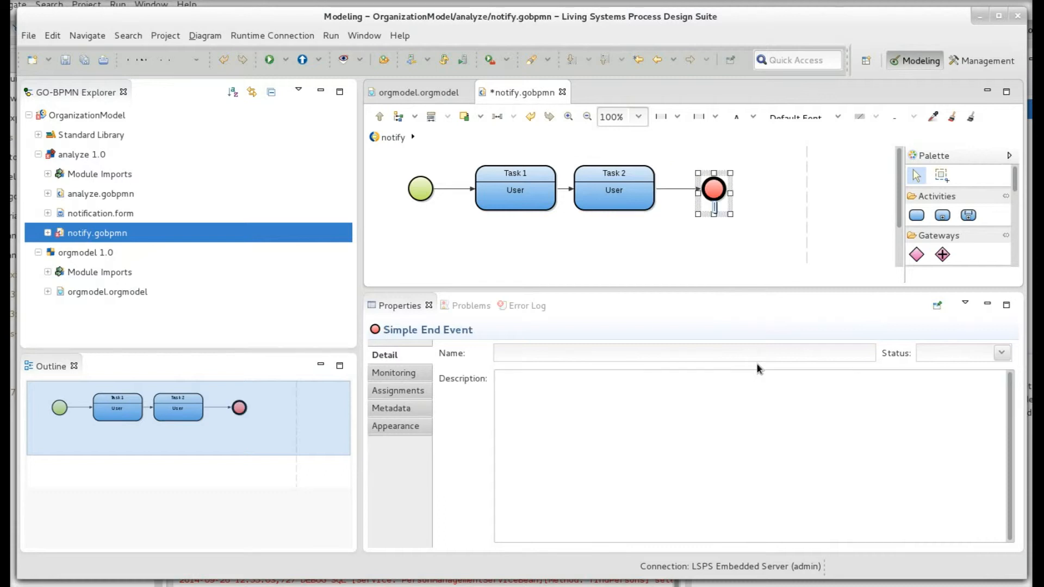
pyautogui.hotkey('ctrl', 's')
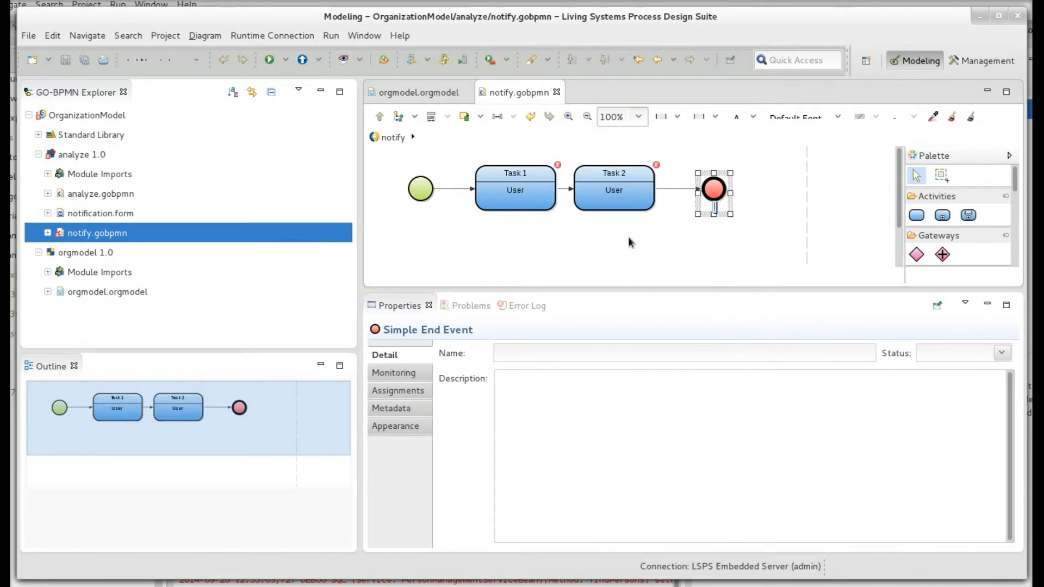
# Set Task 1's title parameter to "ToDo for IT"
pyautogui.moveTo(525, 182)
pyautogui.click(524, 182)
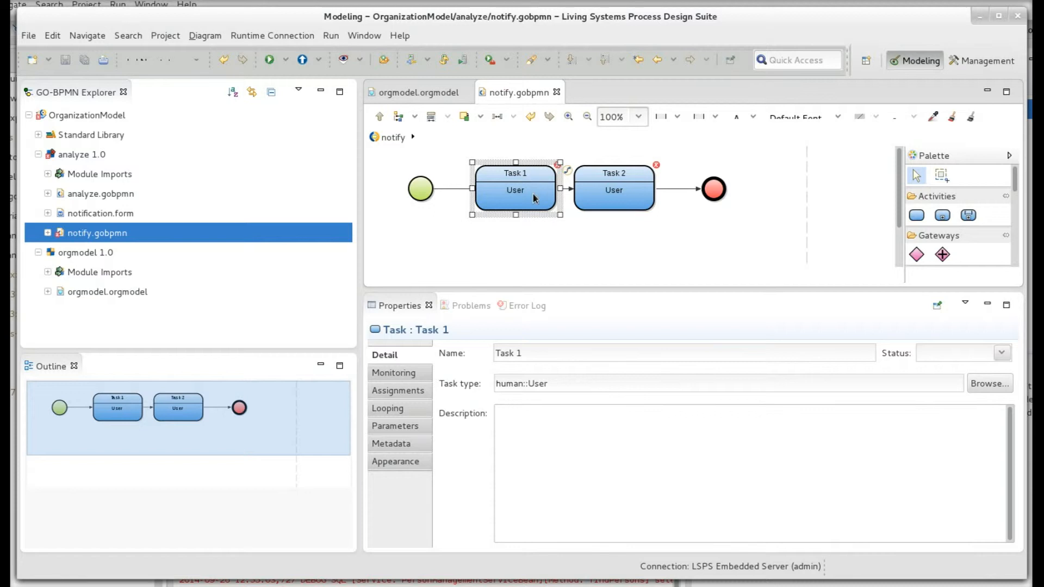
pyautogui.click(403, 431)
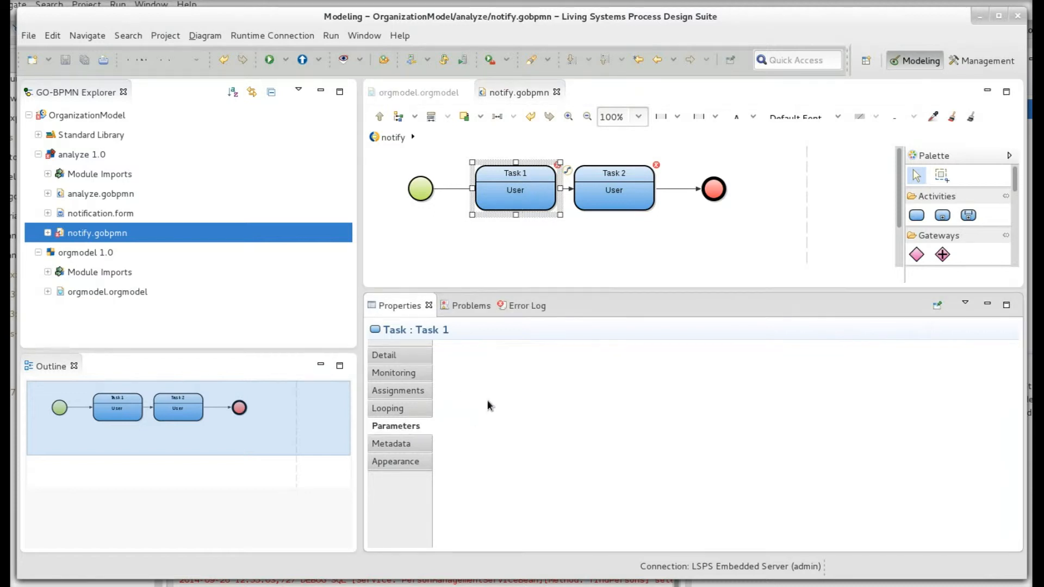
pyautogui.click(506, 378)
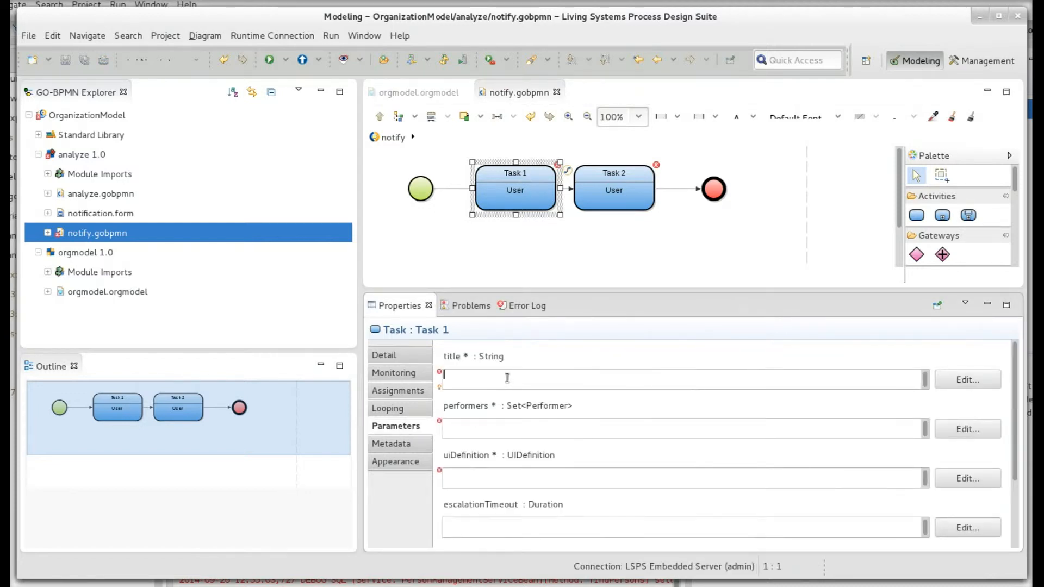
pyautogui.write('"ToDo for IT')
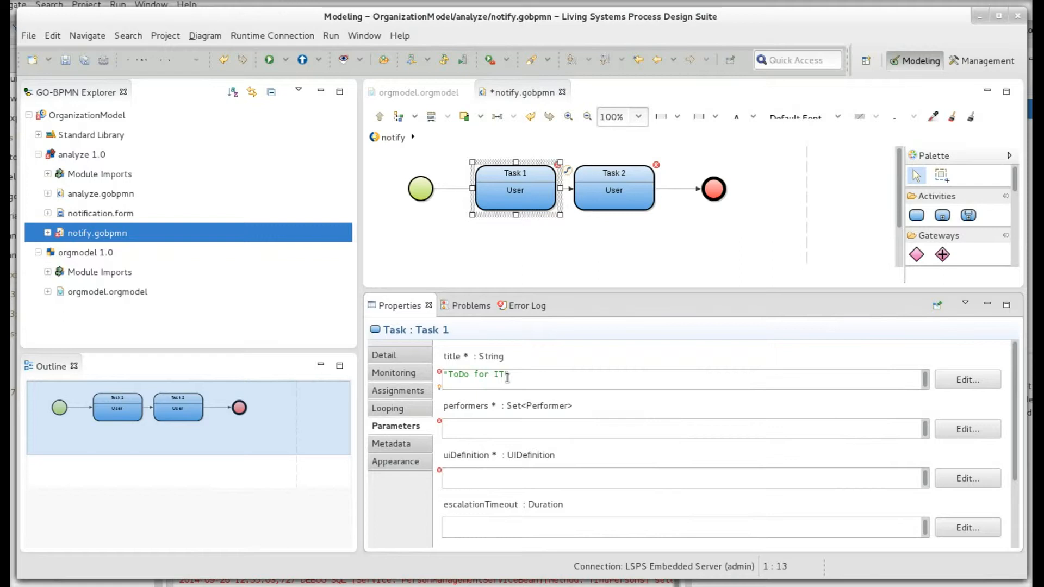
# Set Task 1's performers to {IT()} and its uiDefinition to notification(), and save the process
pyautogui.click(492, 428)
pyautogui.write('{IT')
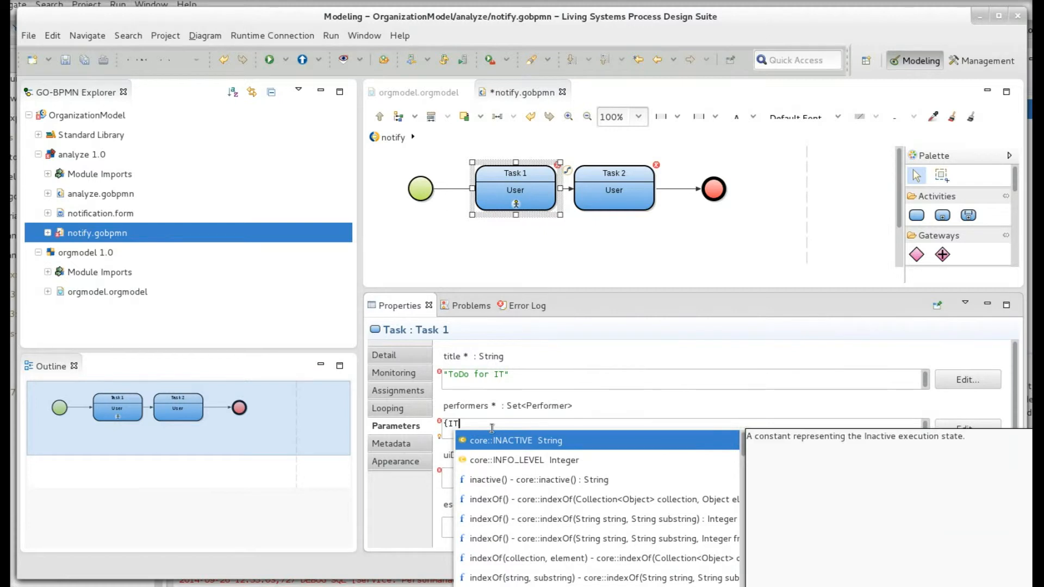
pyautogui.press('Return')
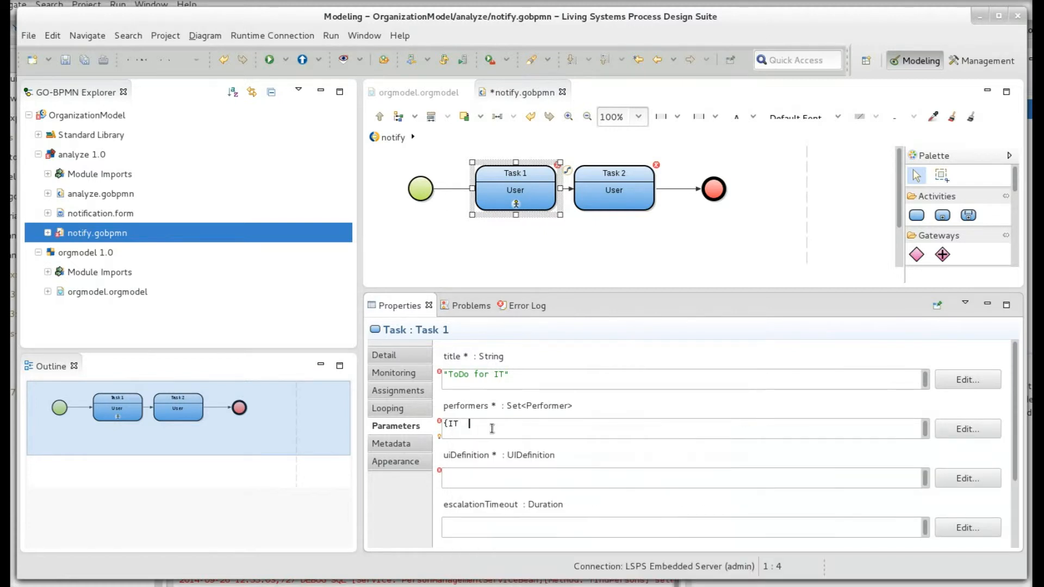
pyautogui.write('}')
pyautogui.click(481, 473)
pyautogui.write('notification()')
pyautogui.hotkey('ctrl', 's')
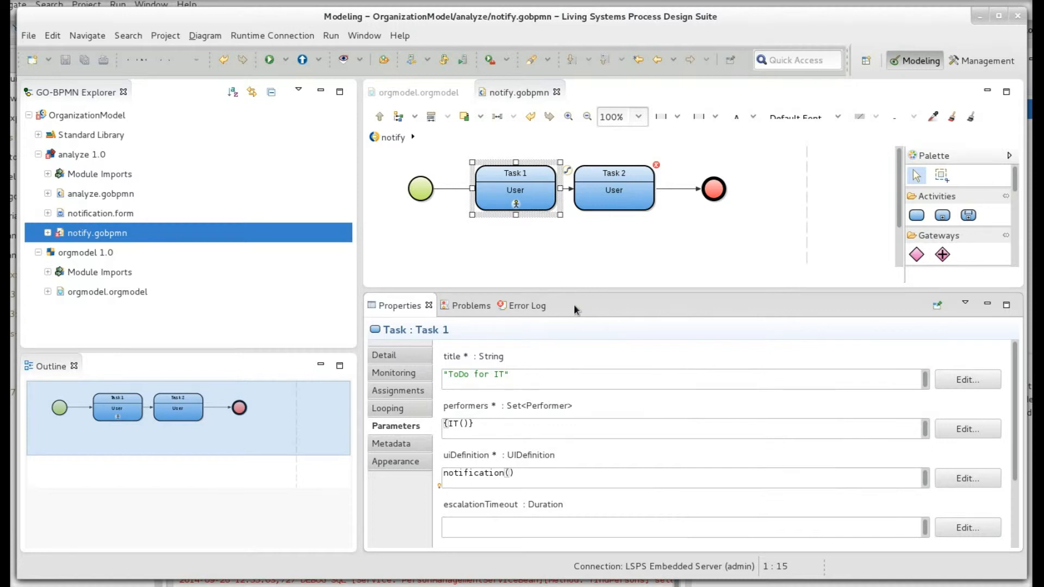
# Set Task 2's title parameter to "ToDo for java programmer"
pyautogui.click(613, 199)
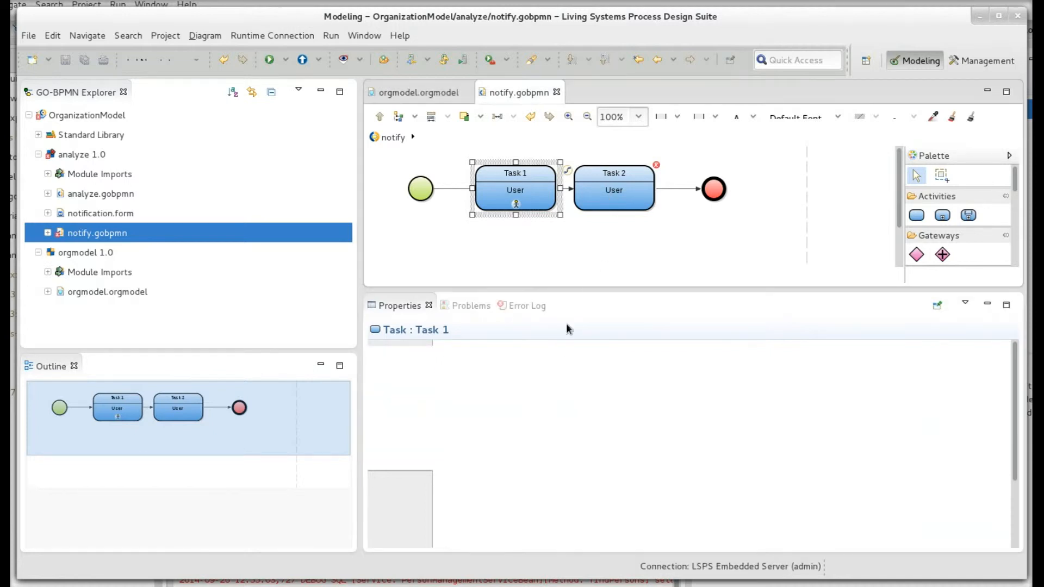
pyautogui.click(494, 378)
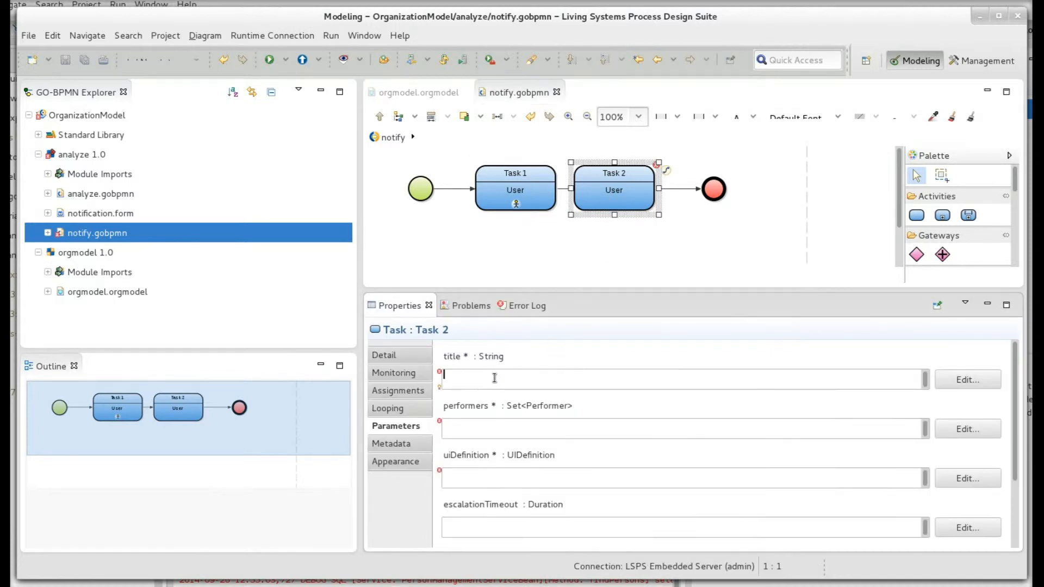
pyautogui.write('"')
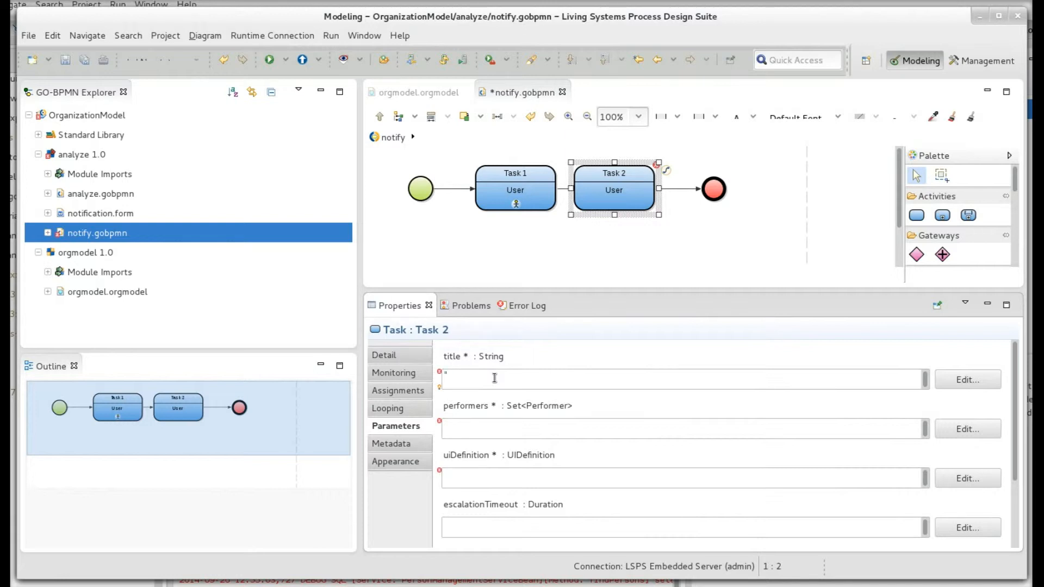
pyautogui.write('ToDo for java programmer"')
# Set Task 2's performers to the parameterized role {Programmer("java")}
pyautogui.click(507, 430)
pyautogui.write('{Programe')
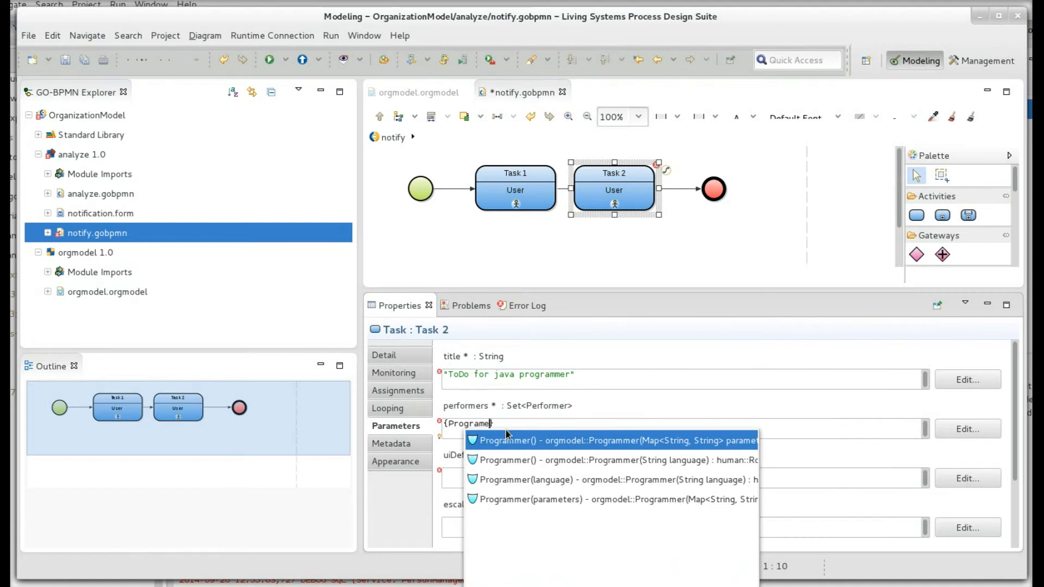
pyautogui.press('Escape')
pyautogui.press('BackSpace')
pyautogui.write('mer')
pyautogui.write('("j')
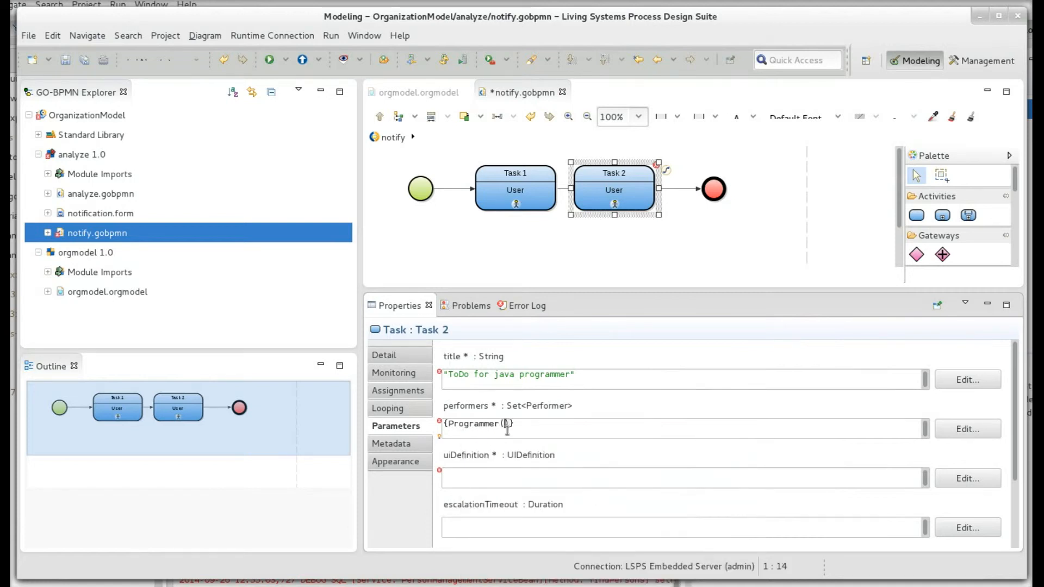
pyautogui.write('ava')
# Set Task 2's uiDefinition to notification() and save the notify process
pyautogui.click(532, 473)
pyautogui.write('notification()')
pyautogui.hotkey('ctrl', 's')
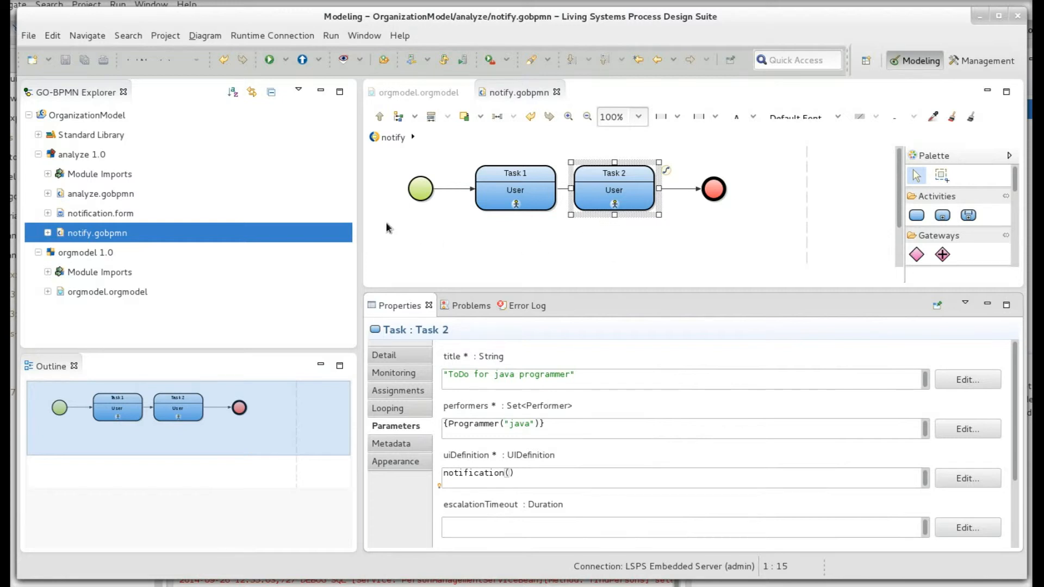
# Run the analyze 1.0 module as a Model
pyautogui.click(103, 155)
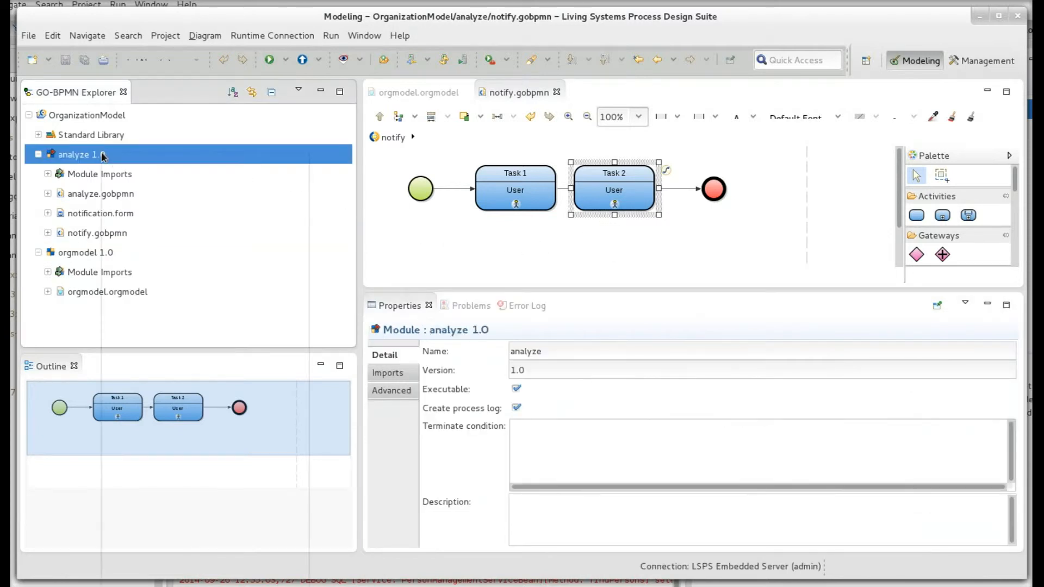
pyautogui.rightClick(103, 156)
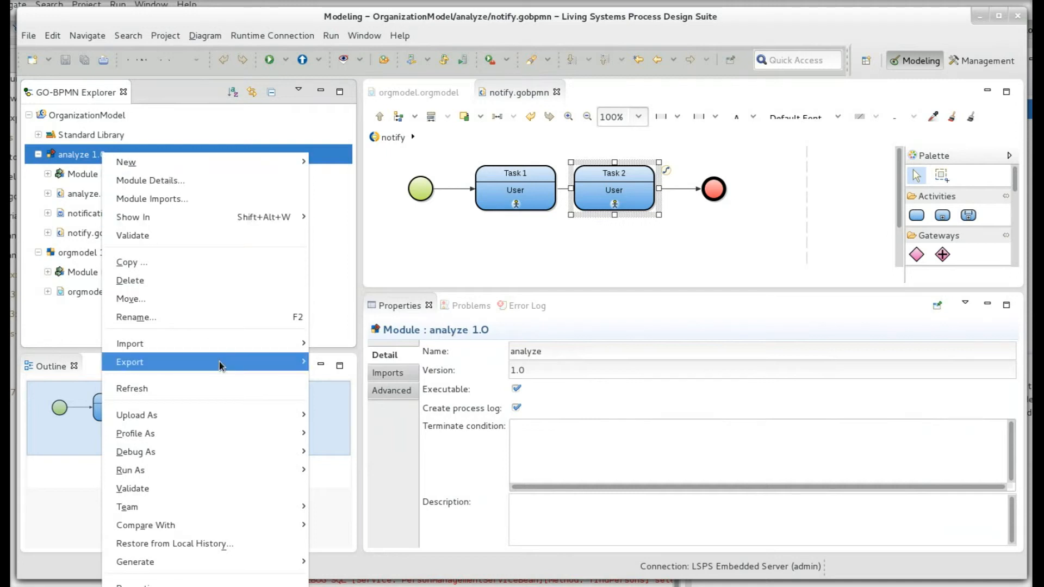
pyautogui.moveTo(244, 470)
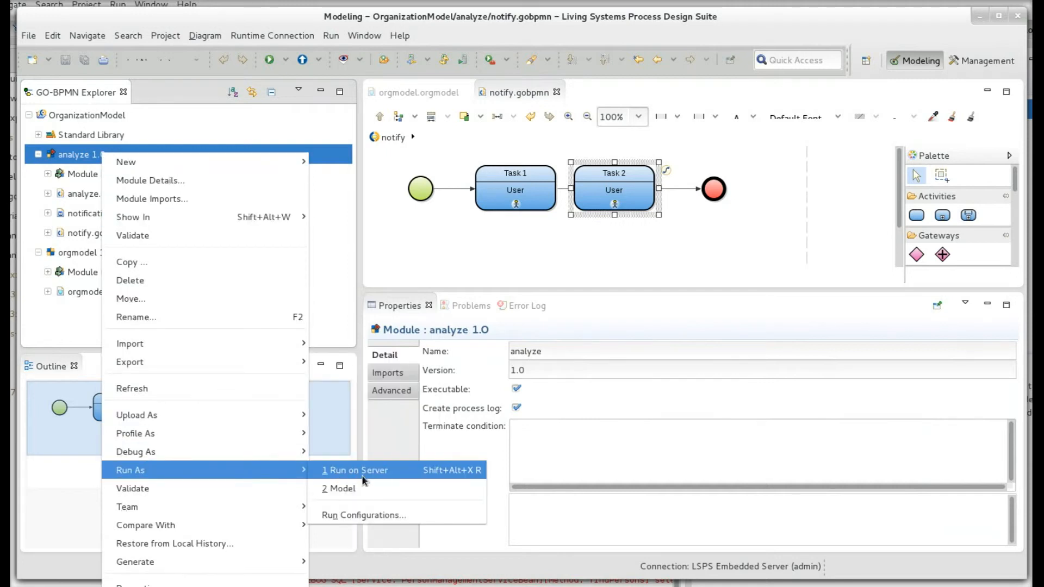
pyautogui.click(365, 496)
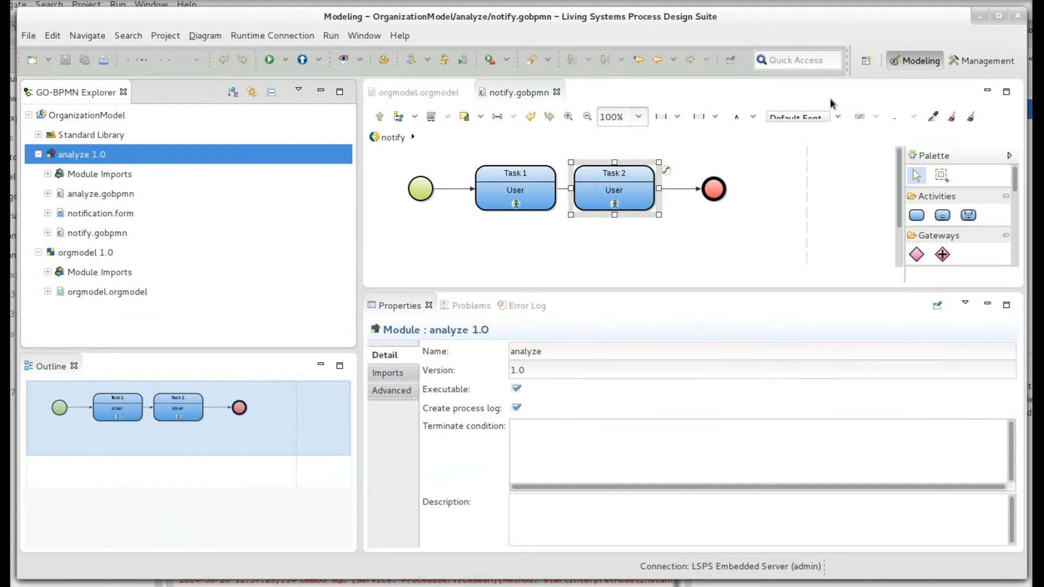
# In the Management perspective, refresh the model instances, open the new analyze instance and display the Main diagram of its notify process
pyautogui.click(975, 61)
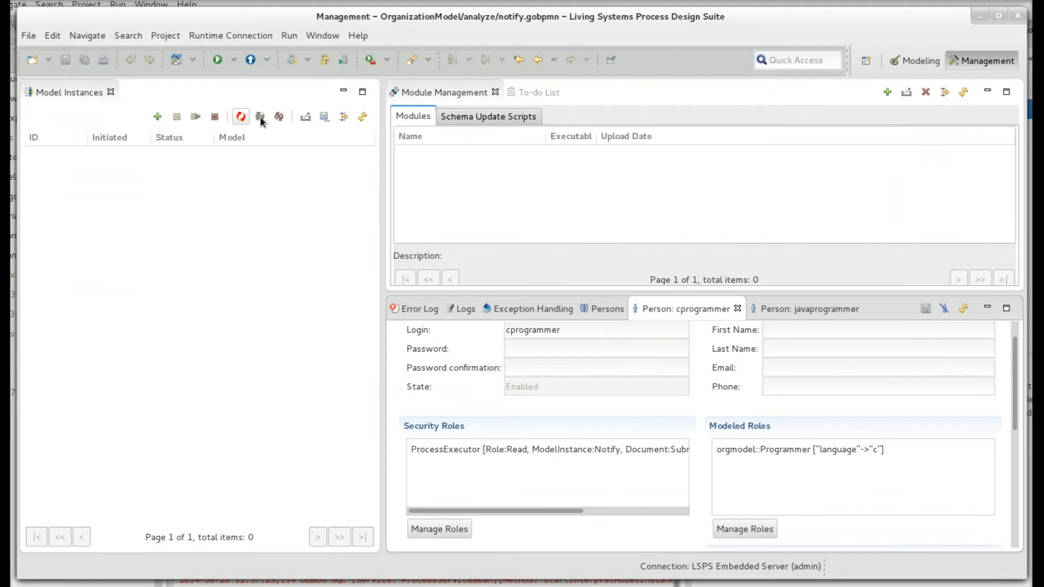
pyautogui.click(362, 116)
pyautogui.doubleClick(269, 156)
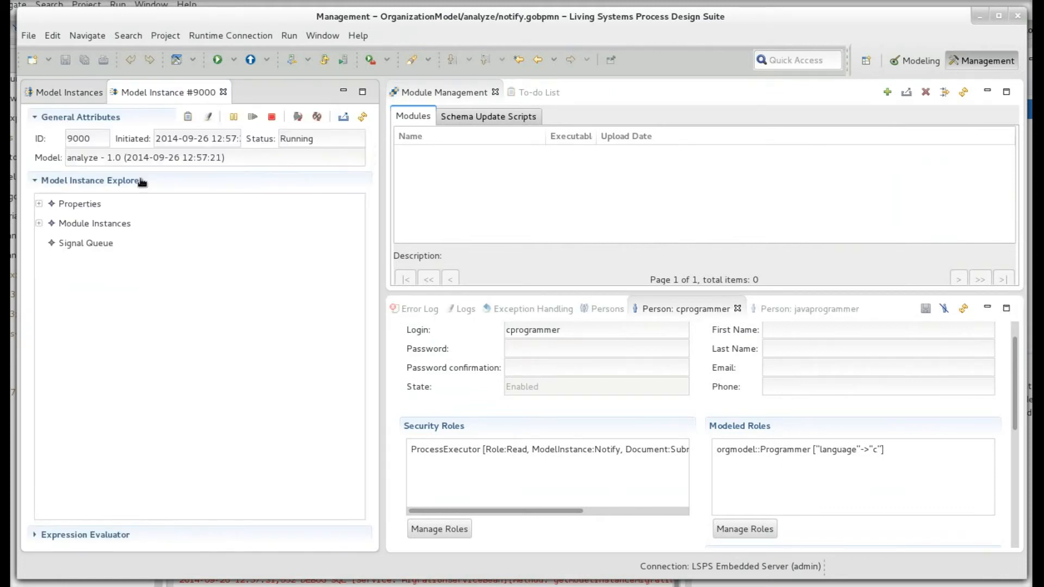
pyautogui.click(39, 223)
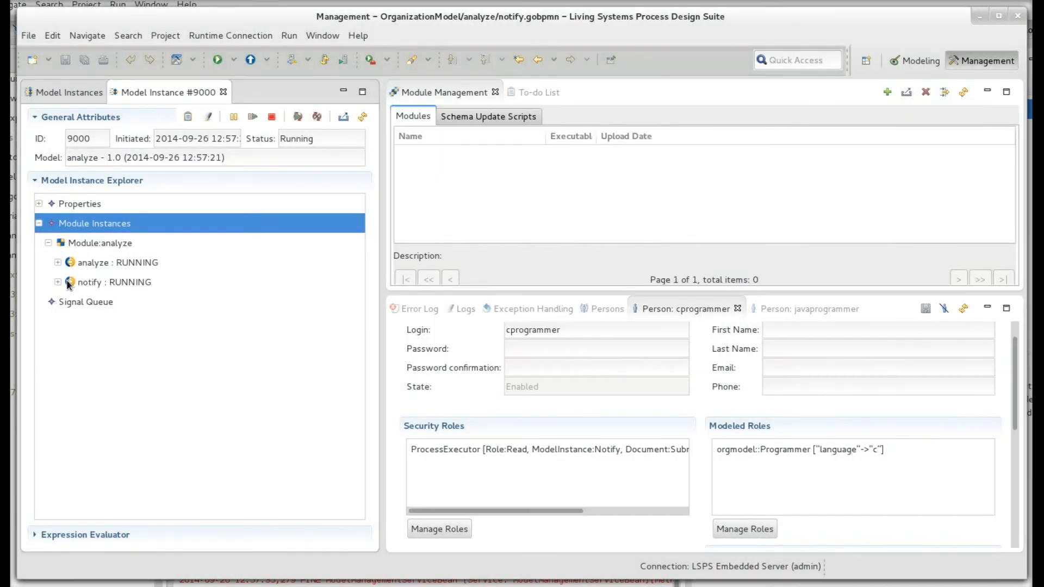
pyautogui.click(58, 282)
pyautogui.doubleClick(109, 302)
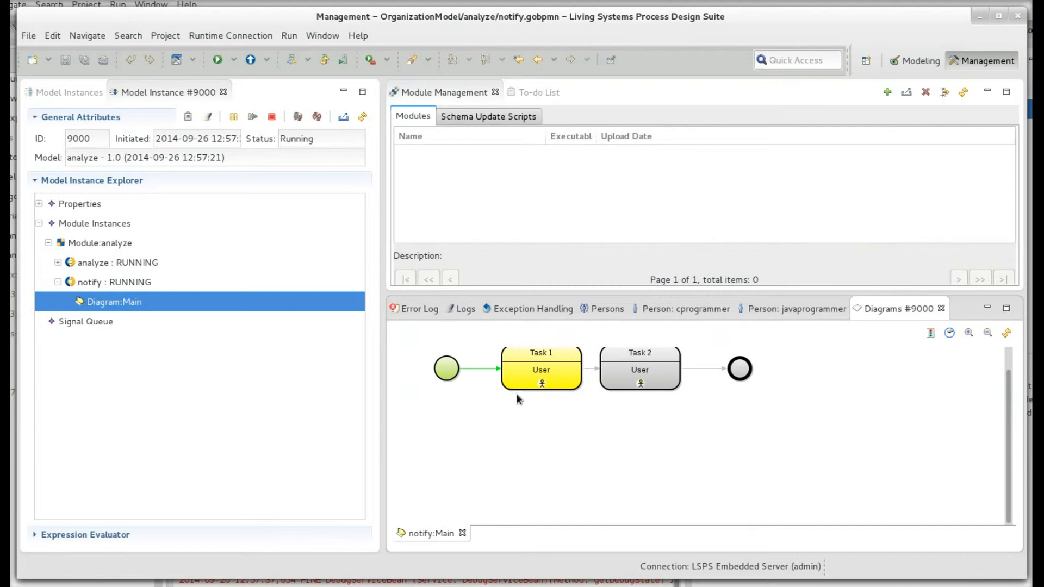
pyautogui.scroll(1, 449, 388)
# Switch to the Process Application in Firefox, dismiss the expired session and log in as analyst to view the to-do list
pyautogui.hotkey('alt', 'Tab')
pyautogui.hotkey('alt', 'Tab')
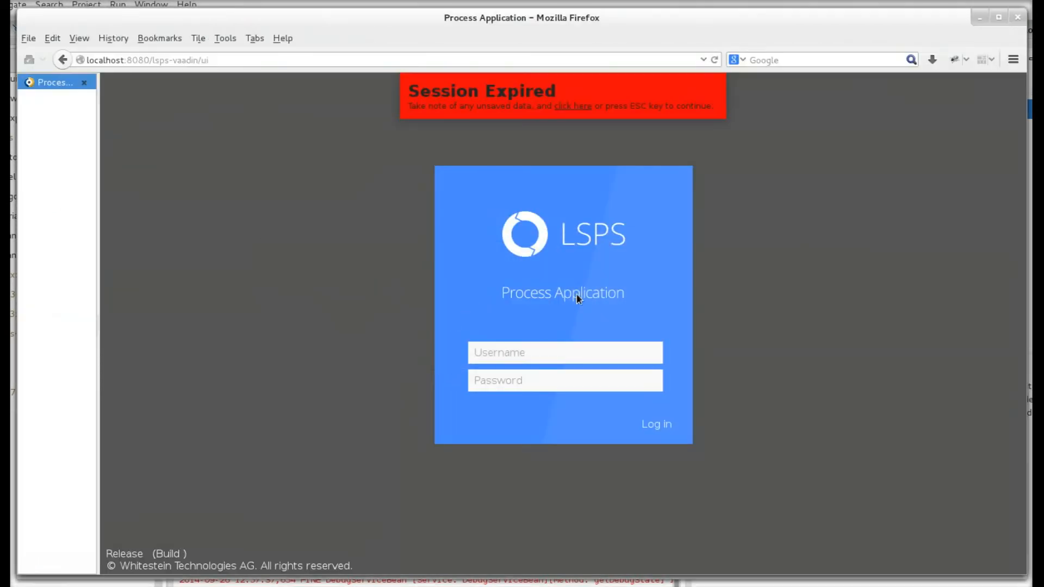
pyautogui.click(718, 89)
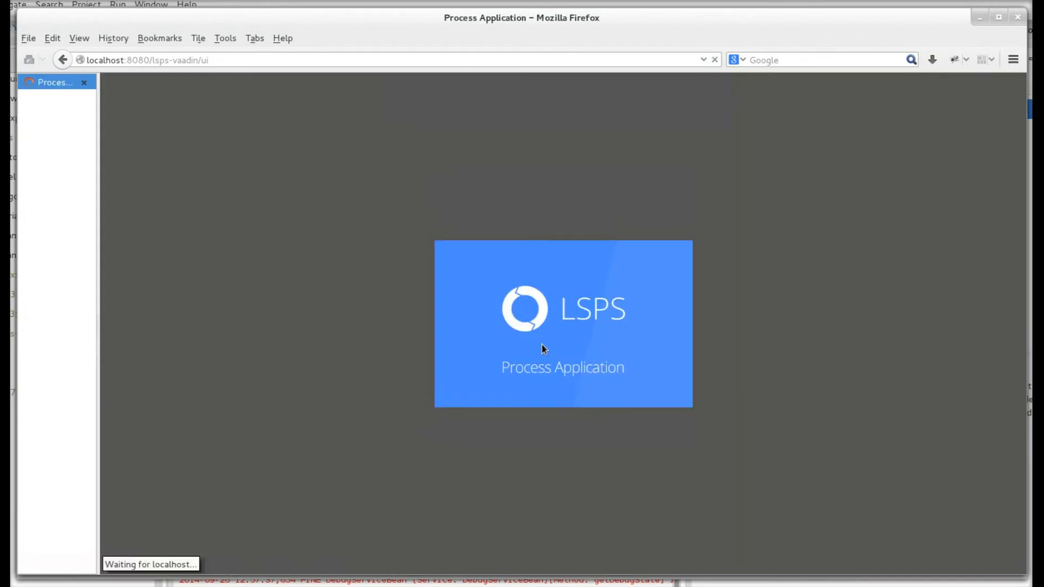
pyautogui.write('analyst')
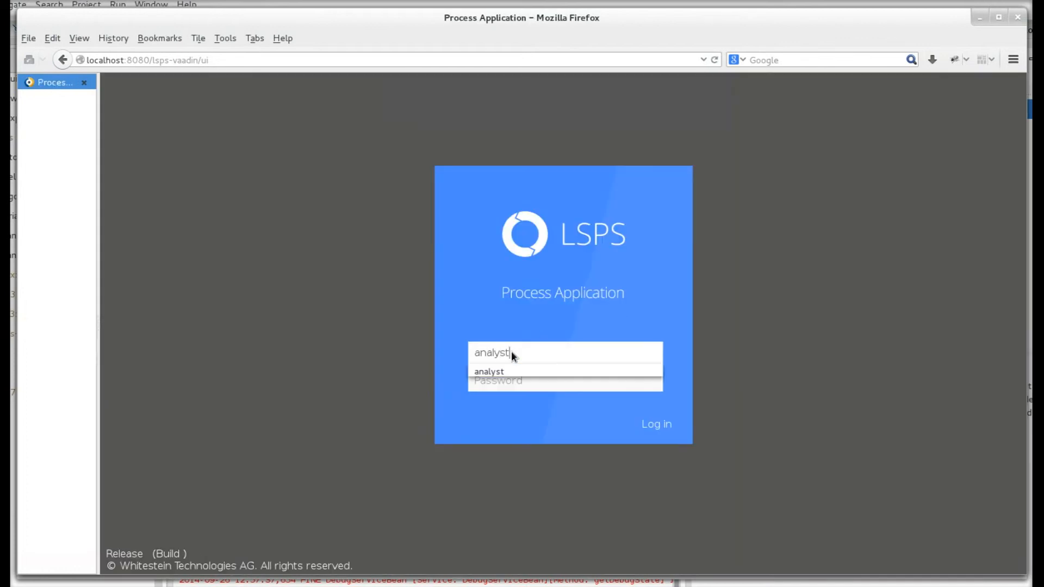
pyautogui.press('Tab')
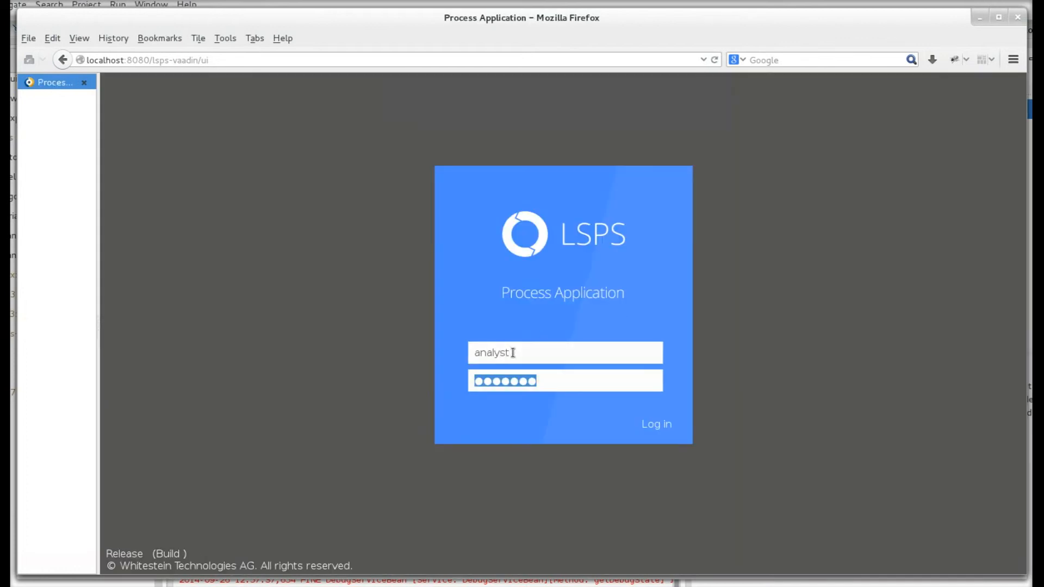
pyautogui.click(656, 425)
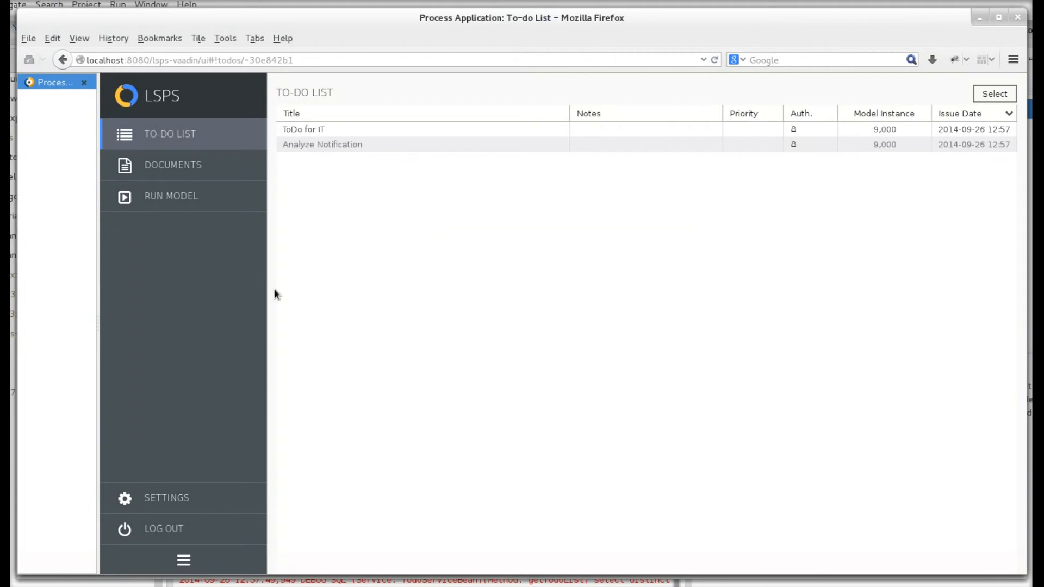
# Log out and log back in as controller to check that account's to-do list
pyautogui.click(170, 530)
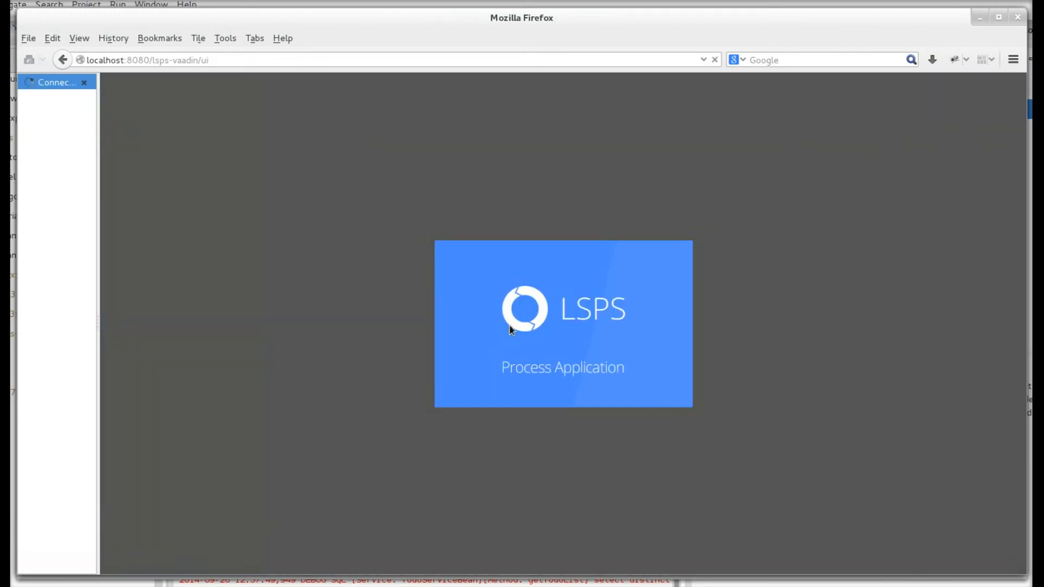
pyautogui.click(527, 354)
pyautogui.write('cont')
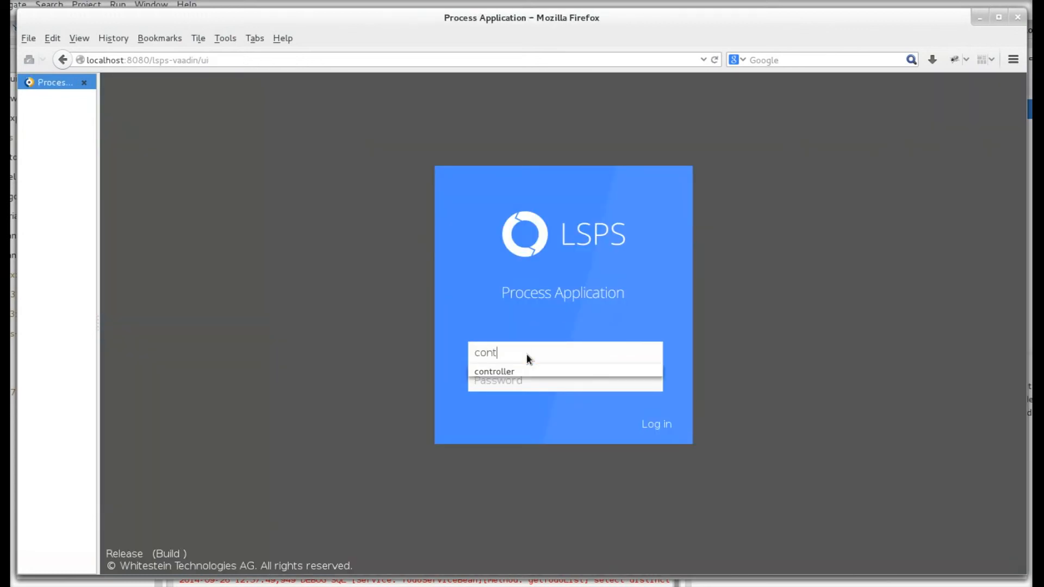
pyautogui.write('roller')
pyautogui.click(554, 371)
pyautogui.click(654, 427)
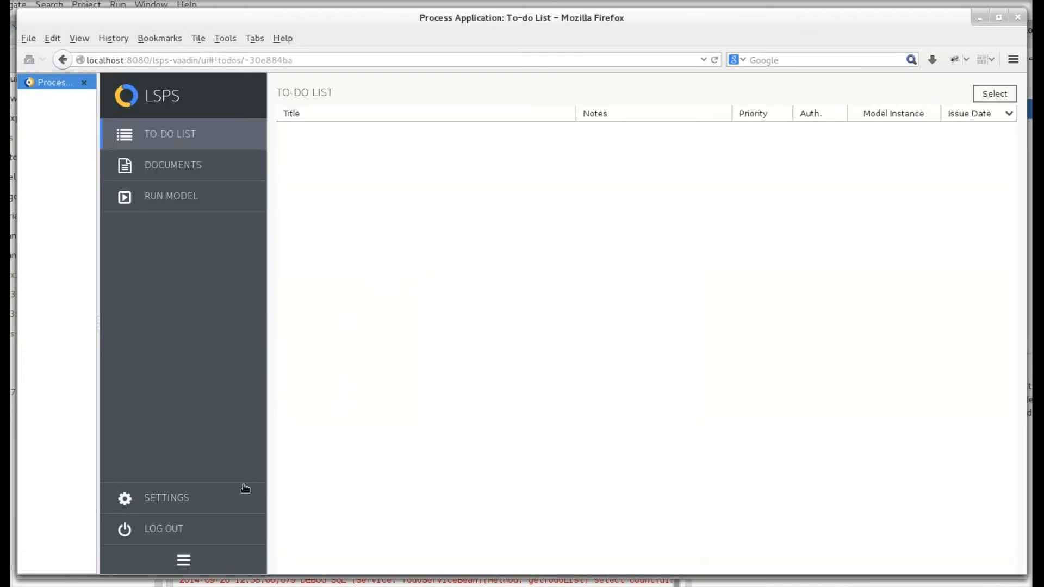
# Change the logged-in account to cprogrammer and submit the "ToDo for IT" to-do
pyautogui.click(183, 530)
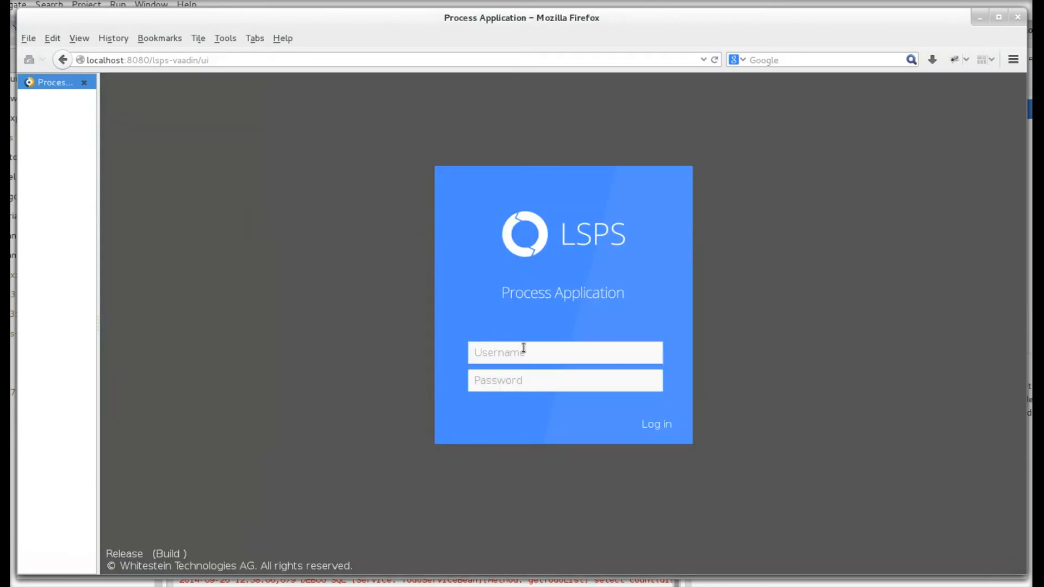
pyautogui.write('c')
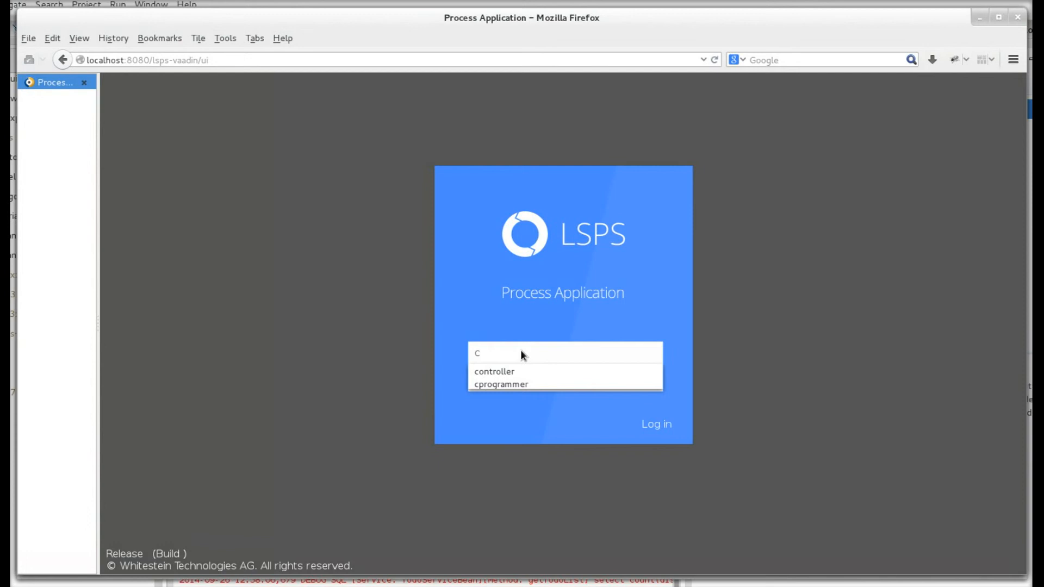
pyautogui.click(519, 384)
pyautogui.click(660, 424)
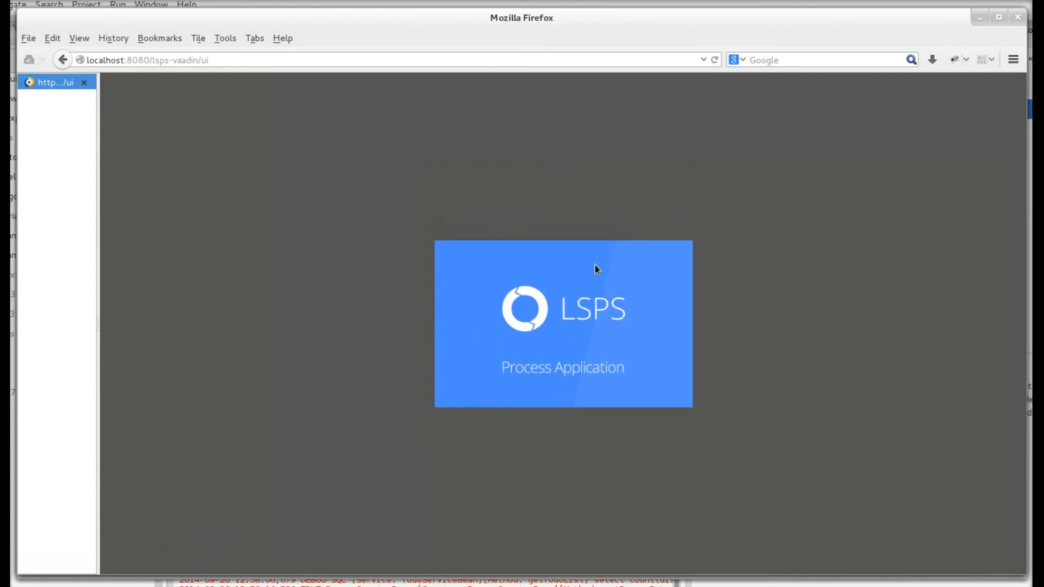
pyautogui.click(361, 129)
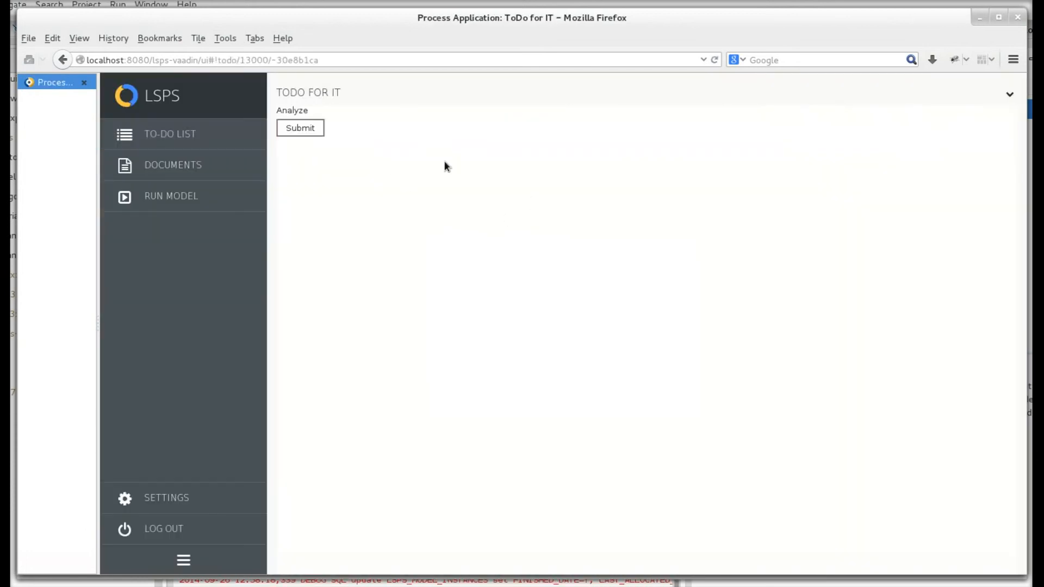
pyautogui.click(300, 130)
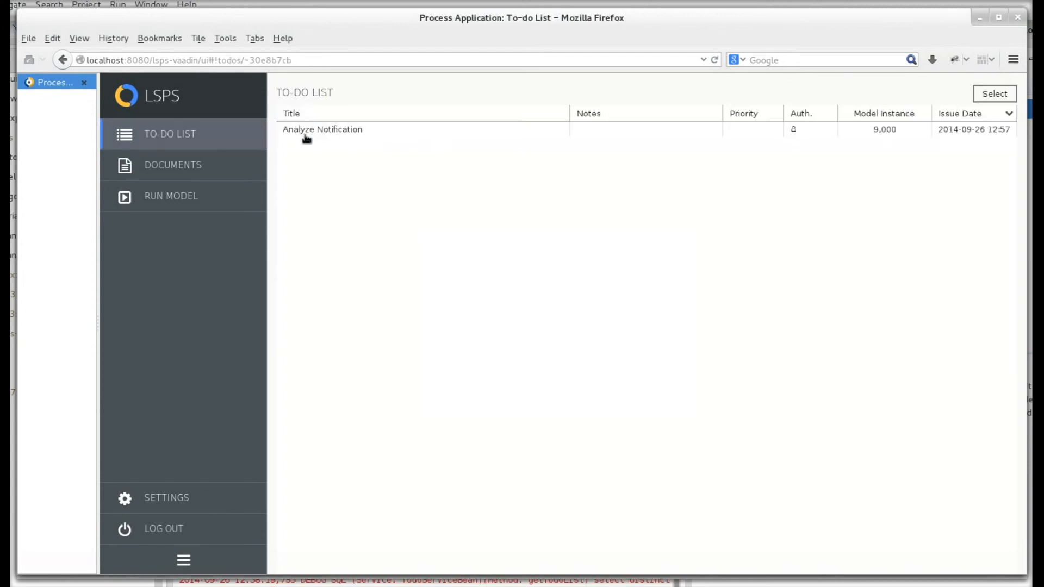
# Switch back to Living Systems Process Design Suite, refresh the notify instance diagram and select Task 2 to check its progress
pyautogui.hotkey('alt', 'Tab')
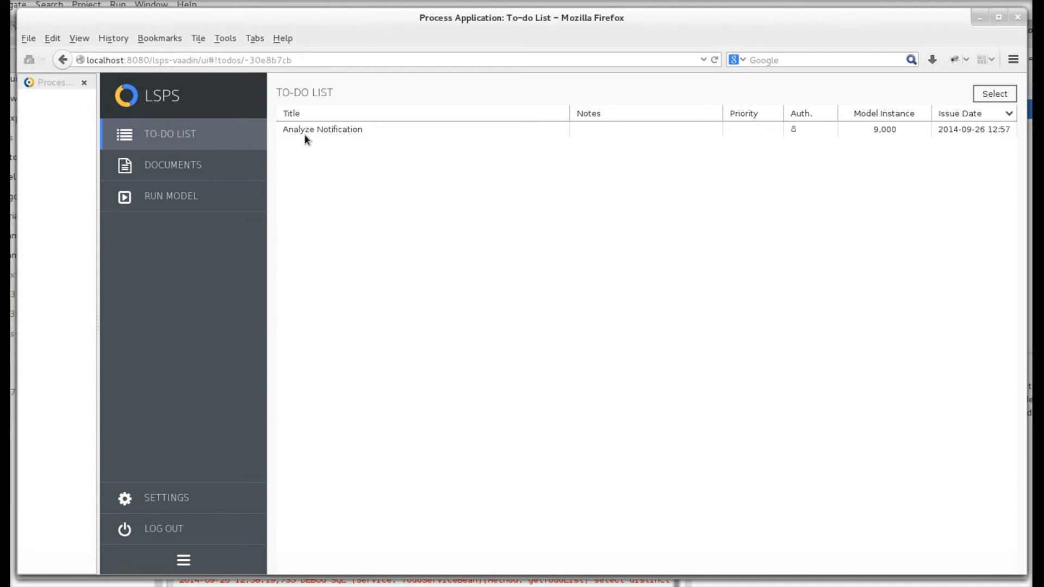
pyautogui.hotkey('alt', 'Tab')
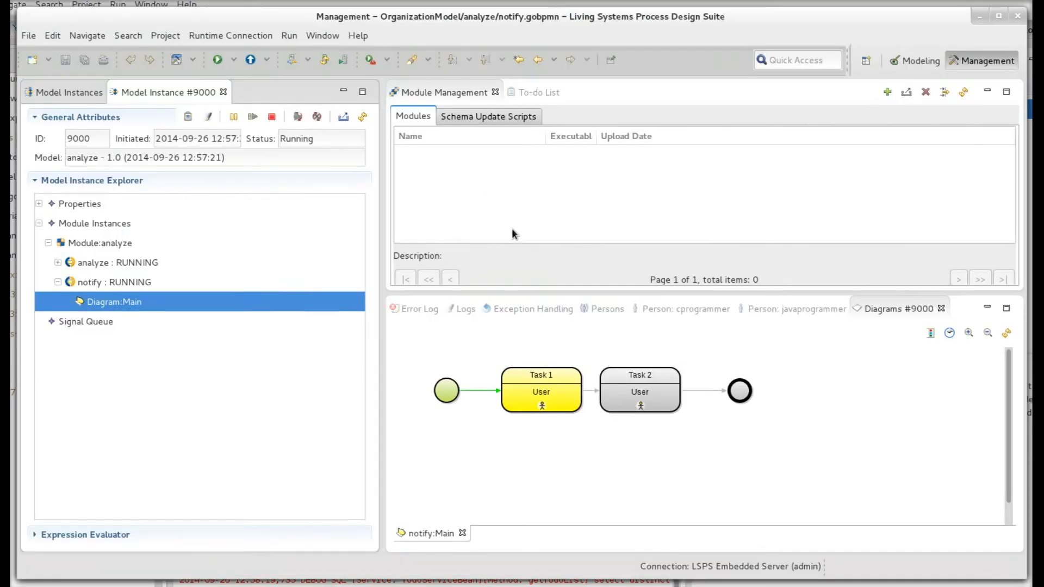
pyautogui.click(1006, 337)
pyautogui.click(1006, 337)
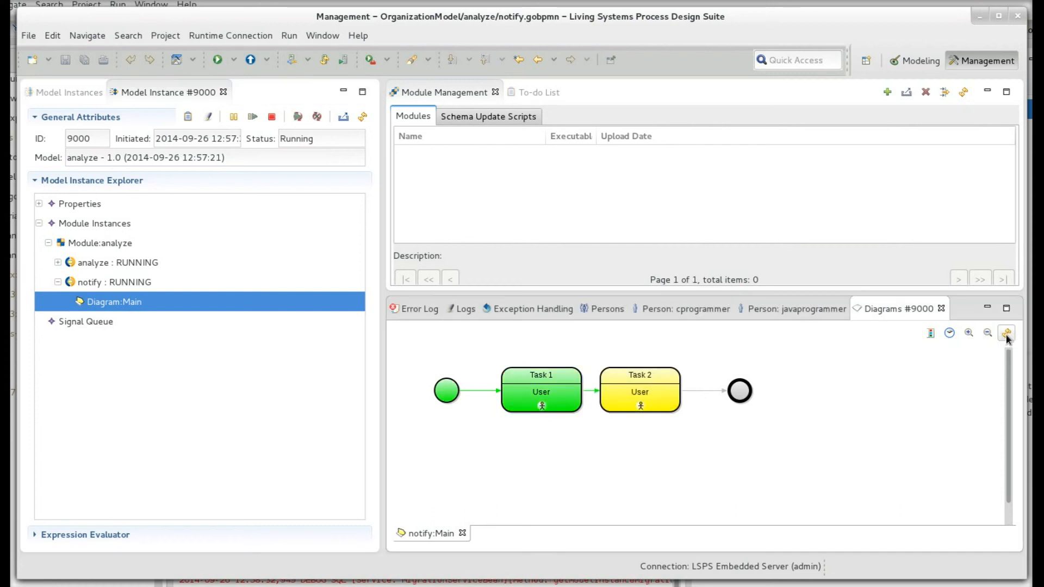
pyautogui.click(643, 400)
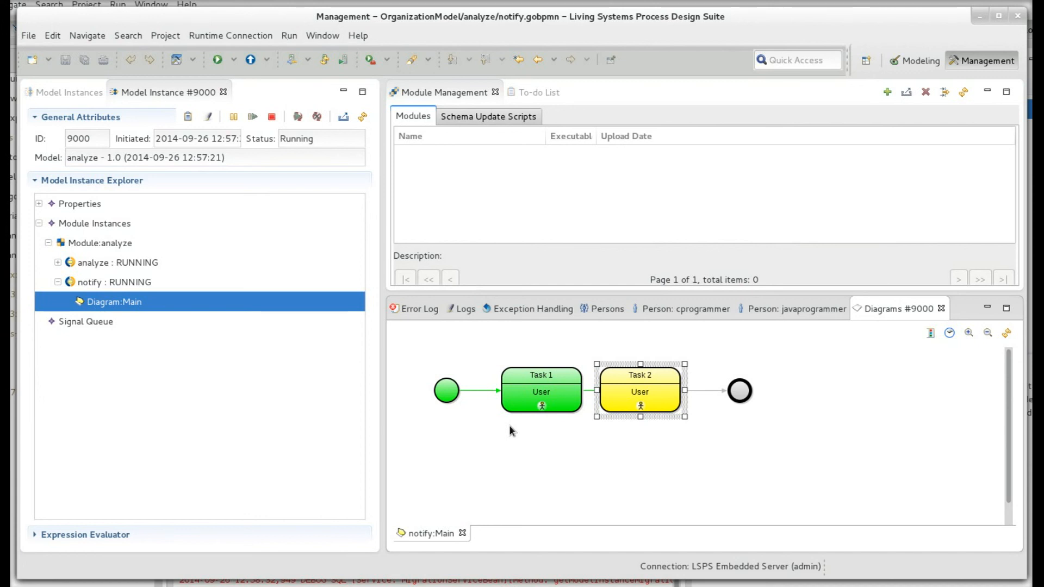
# Return to the Process Application in Firefox, change the account to javaprogrammer and open the "ToDo for java programmer" to-do
pyautogui.hotkey('alt', 'shift', 'Tab')
pyautogui.hotkey('alt', 'Tab')
pyautogui.hotkey('alt', 'Tab')
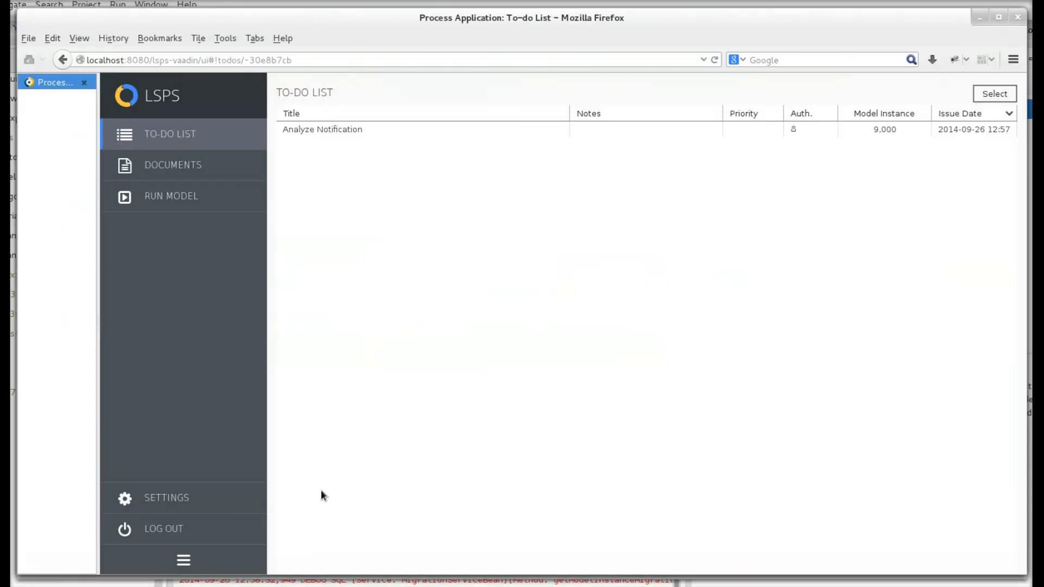
pyautogui.click(233, 529)
pyautogui.write('java')
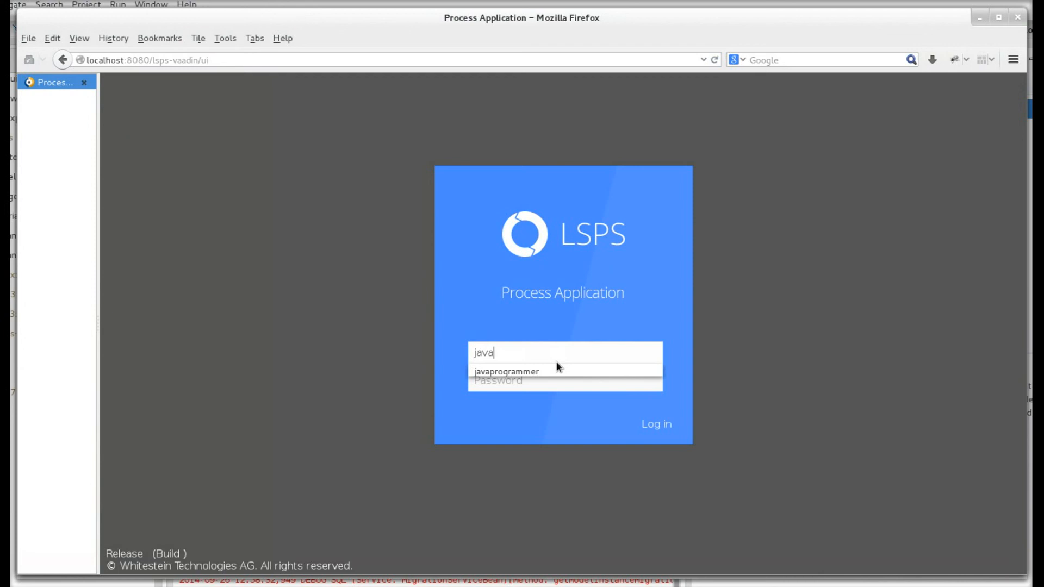
pyautogui.click(543, 371)
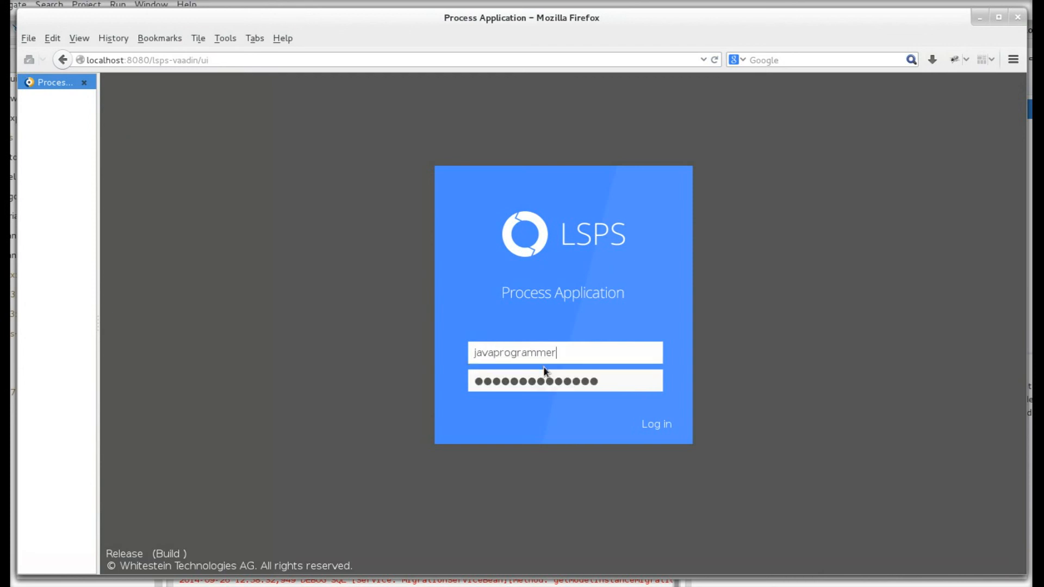
pyautogui.click(652, 423)
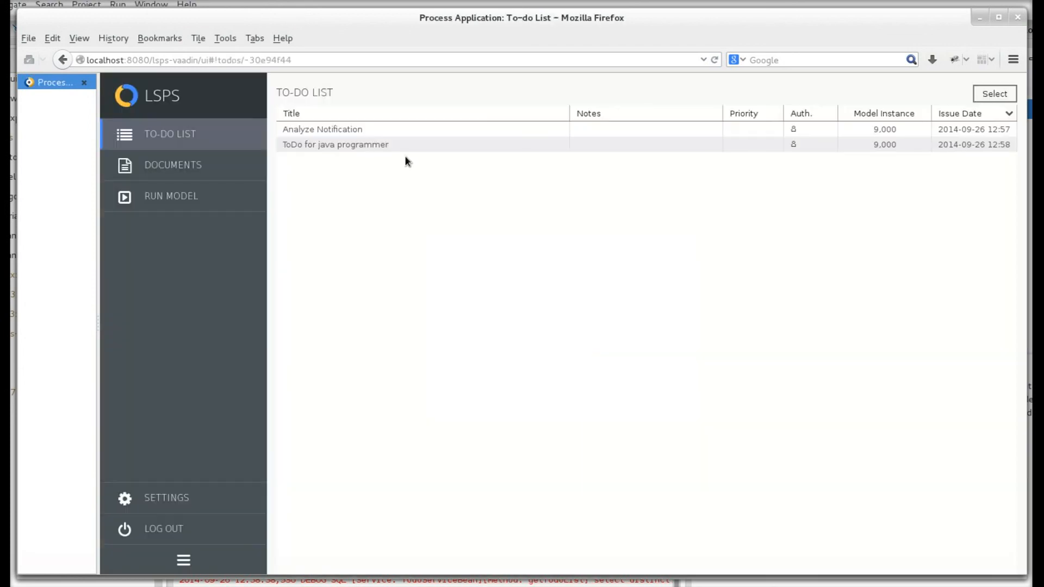
pyautogui.click(326, 145)
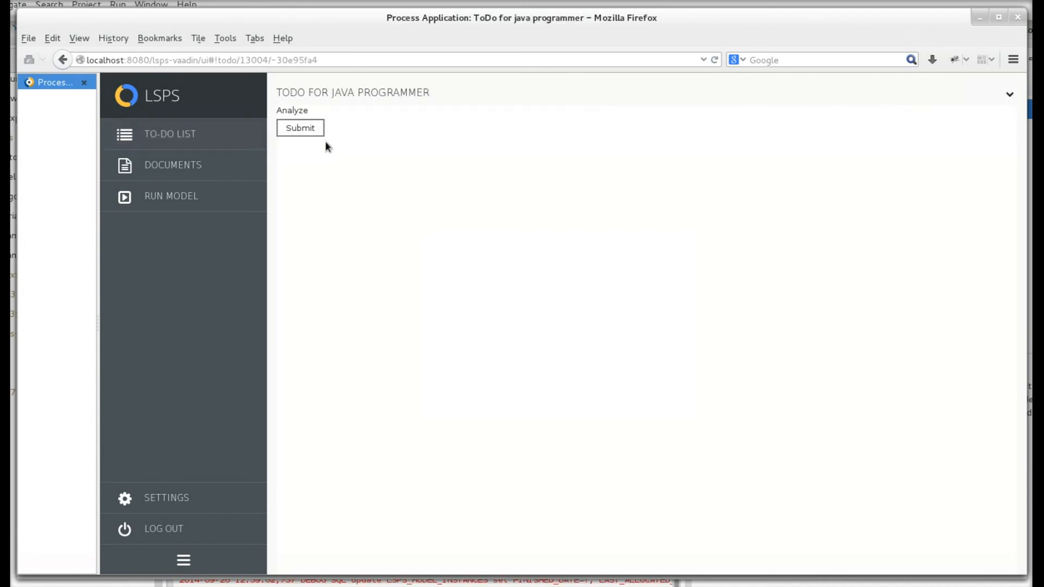